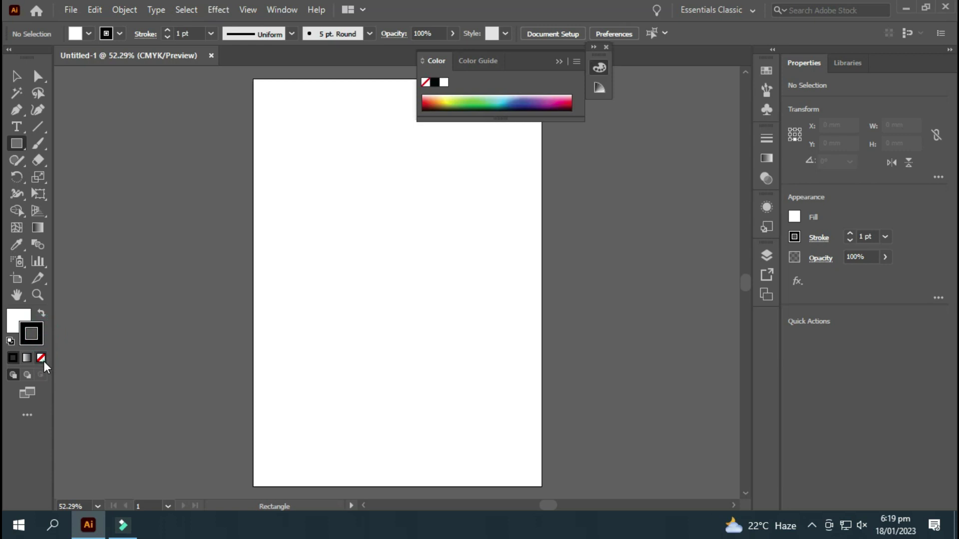
- Remove the default stroke and set the fill color to black for new shapes
{"action": "left_click", "coordinate": [17, 317]}
{"action": "left_click", "coordinate": [13, 358]}
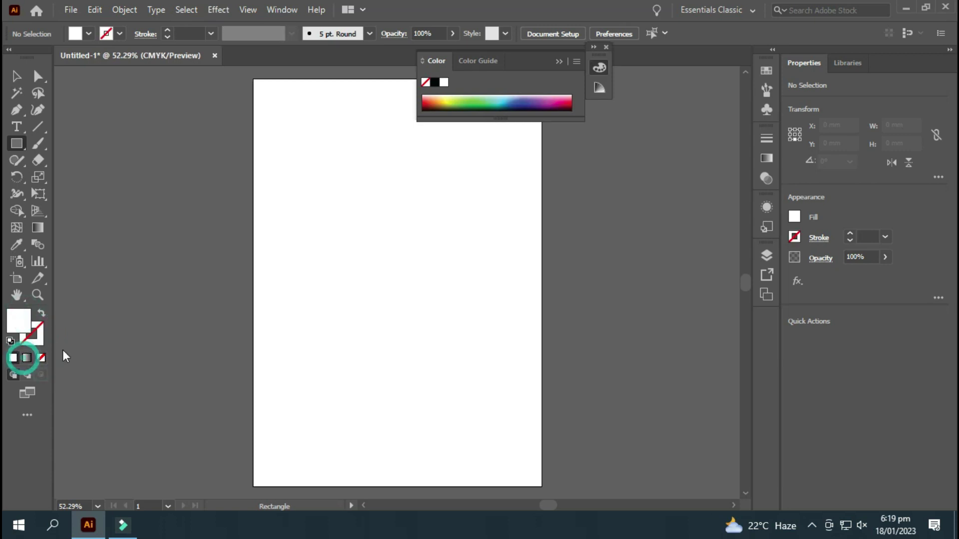
{"action": "double_click", "coordinate": [26, 315]}
{"action": "left_click_drag", "start_coordinate": [533, 325], "coordinate": [475, 359]}
{"action": "left_click", "coordinate": [807, 188]}
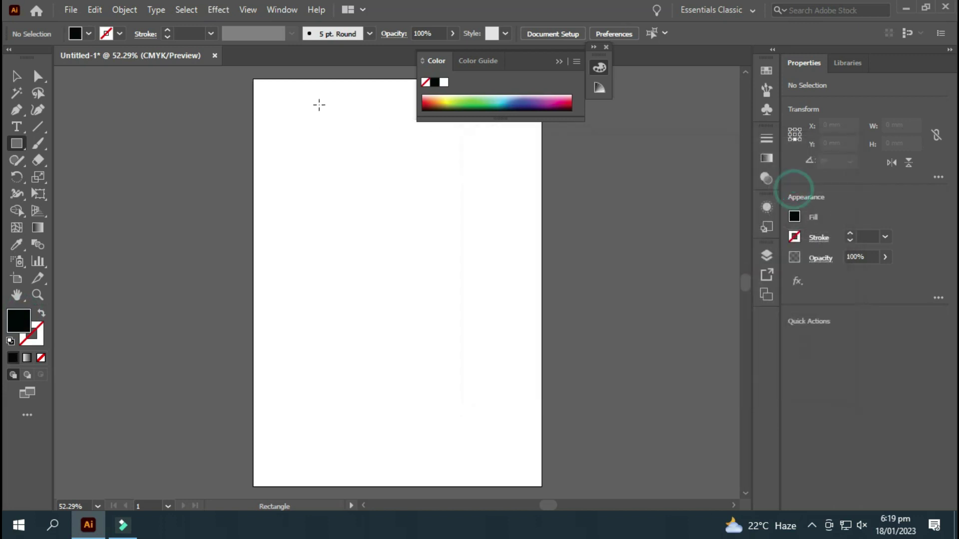
- Draw a 210 × 297 mm black rectangle covering the whole artboard, and close the floating color controls
{"action": "left_click_drag", "start_coordinate": [252, 80], "coordinate": [541, 487]}
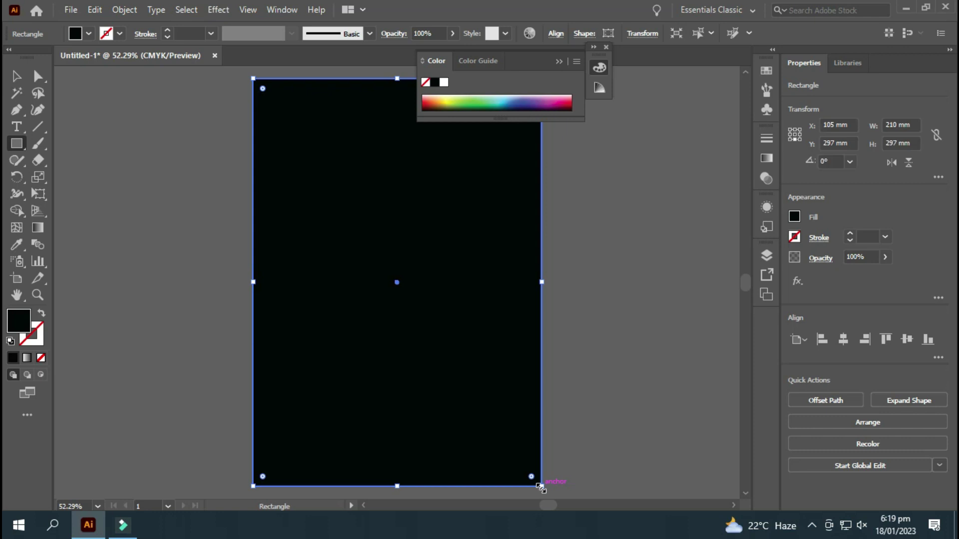
{"action": "left_click", "coordinate": [559, 62]}
{"action": "left_click", "coordinate": [606, 45]}
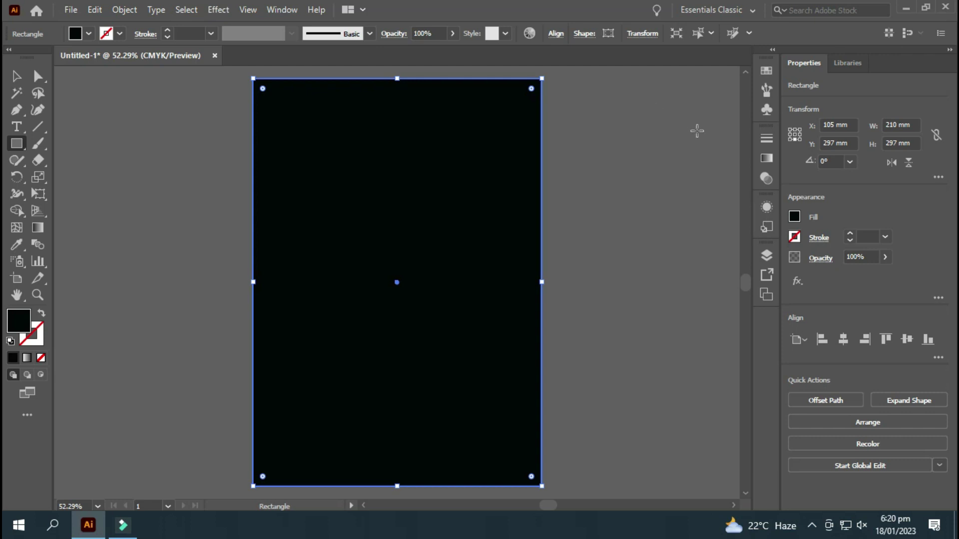
- Activate the Ellipse tool
{"action": "left_click", "coordinate": [16, 76]}
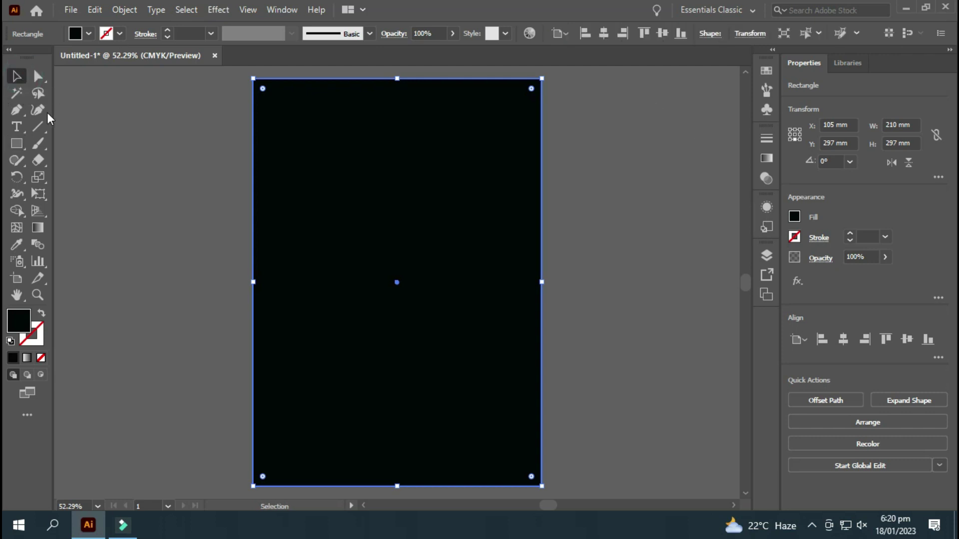
{"action": "left_click", "coordinate": [16, 144]}
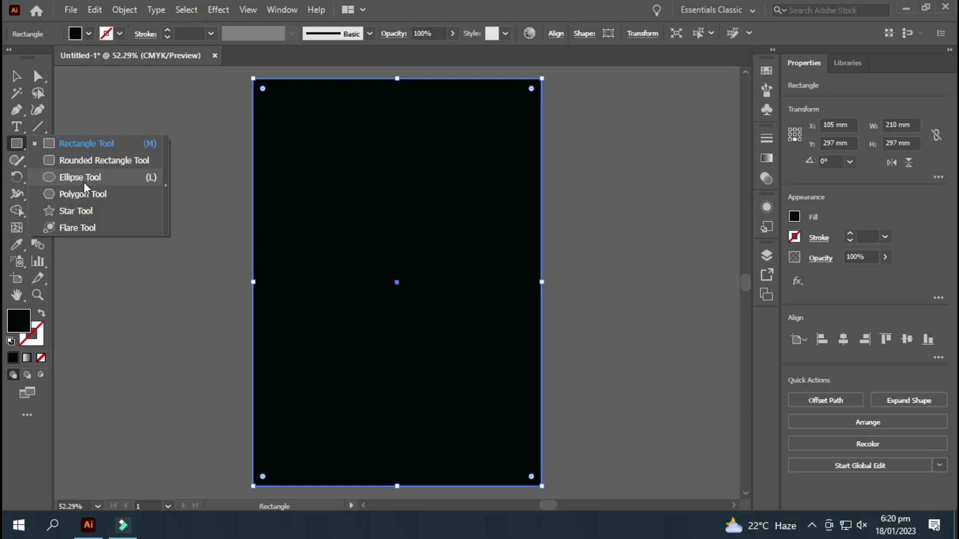
{"action": "left_click", "coordinate": [83, 178]}
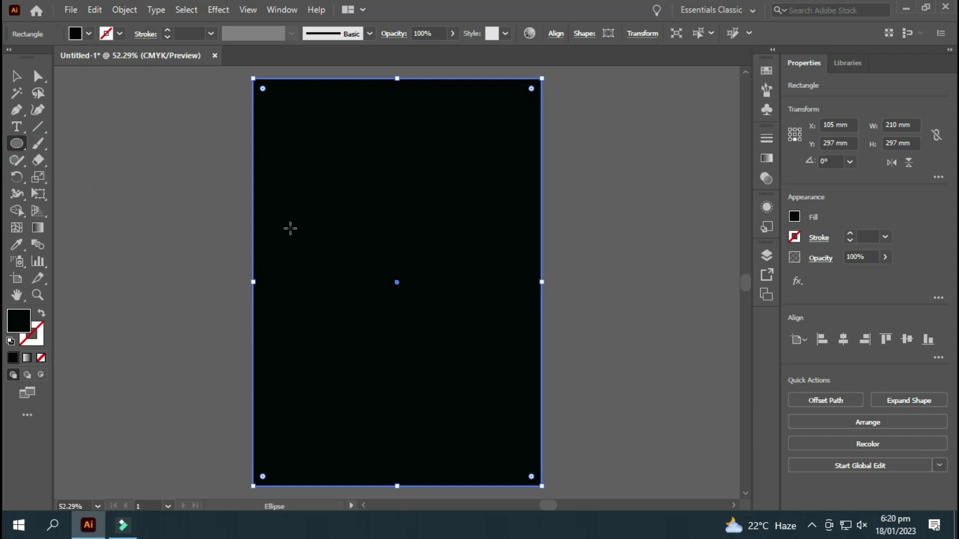
{"action": "double_click", "coordinate": [24, 330]}
{"action": "left_click_drag", "start_coordinate": [497, 314], "coordinate": [451, 164]}
{"action": "left_click", "coordinate": [773, 191]}
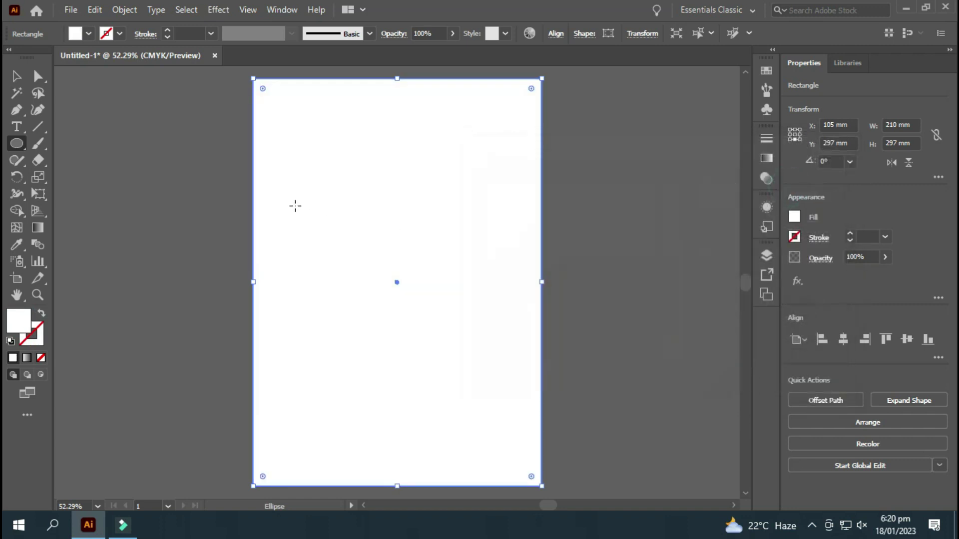
{"action": "key", "text": "ctrl+z"}
- Draw a circle about 91 mm in diameter beside the artboard and fill it with white
{"action": "mouse_move", "coordinate": [128, 175]}
{"action": "left_mouse_down"}
{"action": "mouse_move", "coordinate": [226, 250]}
{"action": "mouse_move", "coordinate": [255, 285]}
{"action": "left_mouse_up"}
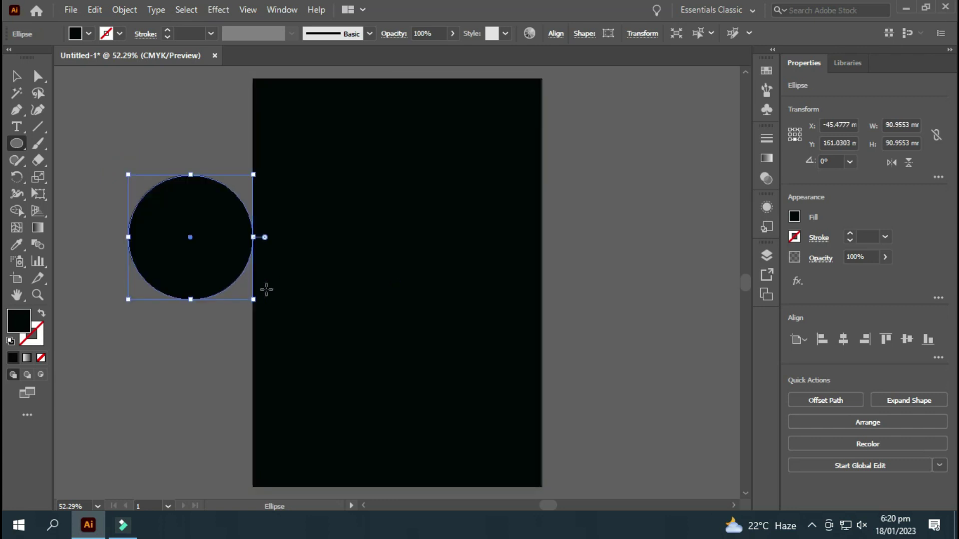
{"action": "double_click", "coordinate": [27, 321]}
{"action": "left_click", "coordinate": [478, 190]}
{"action": "left_click_drag", "start_coordinate": [478, 190], "coordinate": [466, 175]}
{"action": "left_click", "coordinate": [799, 189]}
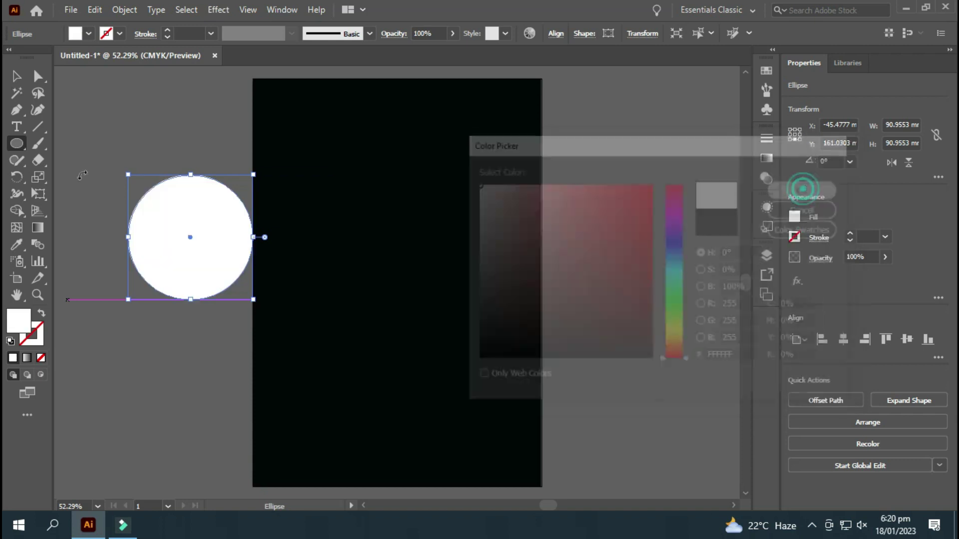
- Move the white circle onto the black rectangle and center it horizontally and vertically on the artboard
{"action": "left_click", "coordinate": [17, 76]}
{"action": "left_click_drag", "start_coordinate": [214, 225], "coordinate": [421, 278]}
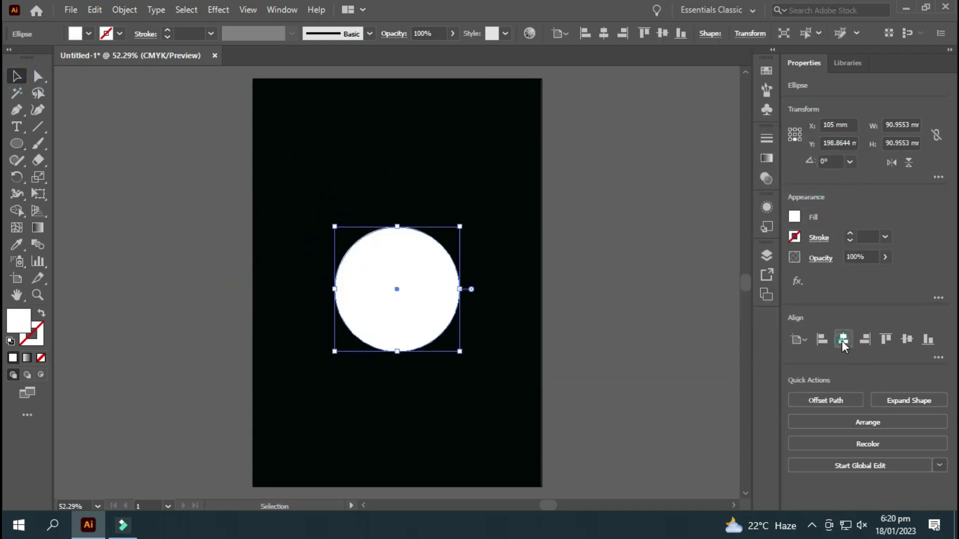
{"action": "left_click", "coordinate": [909, 342]}
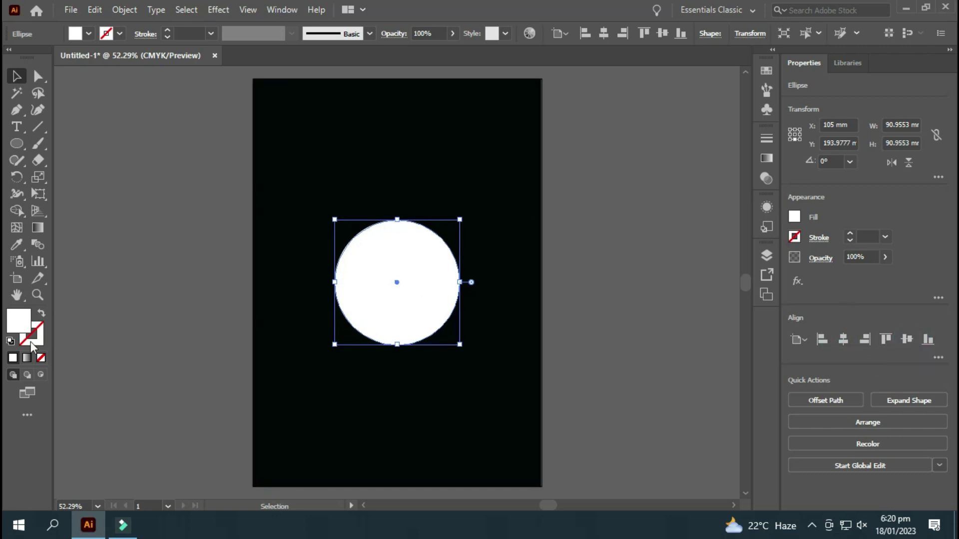
- Fill the circle with a linear gradient from orange C=0 M=75 Y=100 K=0 to lighter orange C=0 M=50 Y=100 K=0
{"action": "left_click", "coordinate": [28, 357]}
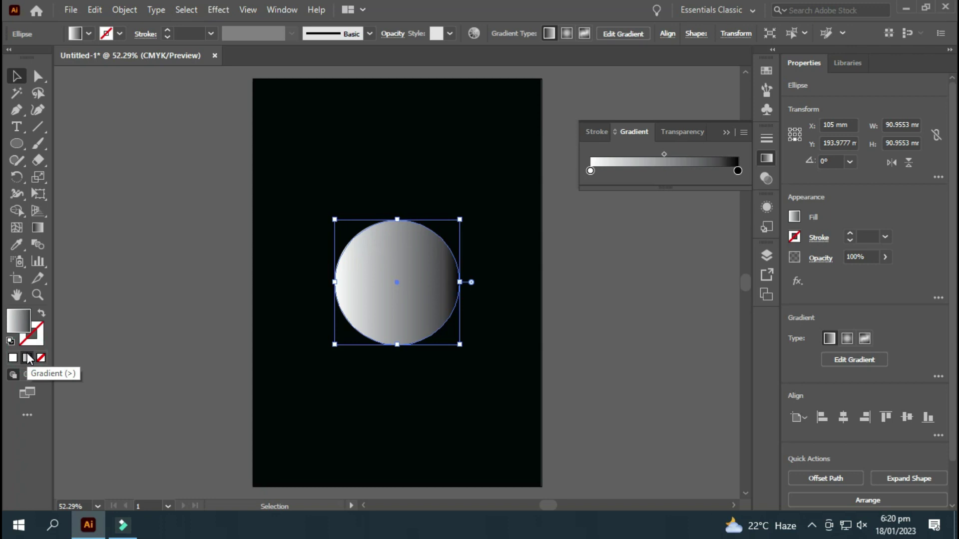
{"action": "double_click", "coordinate": [590, 171]}
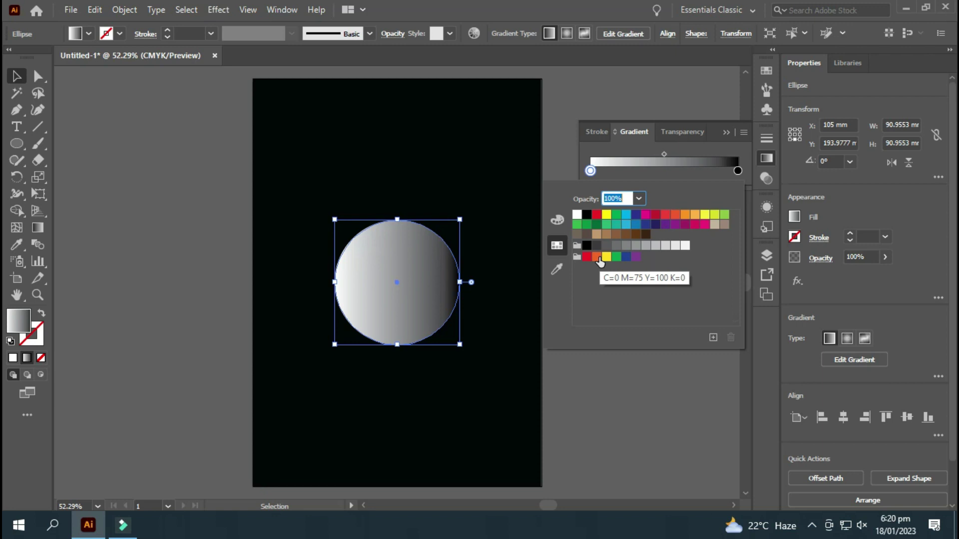
{"action": "left_click", "coordinate": [597, 257]}
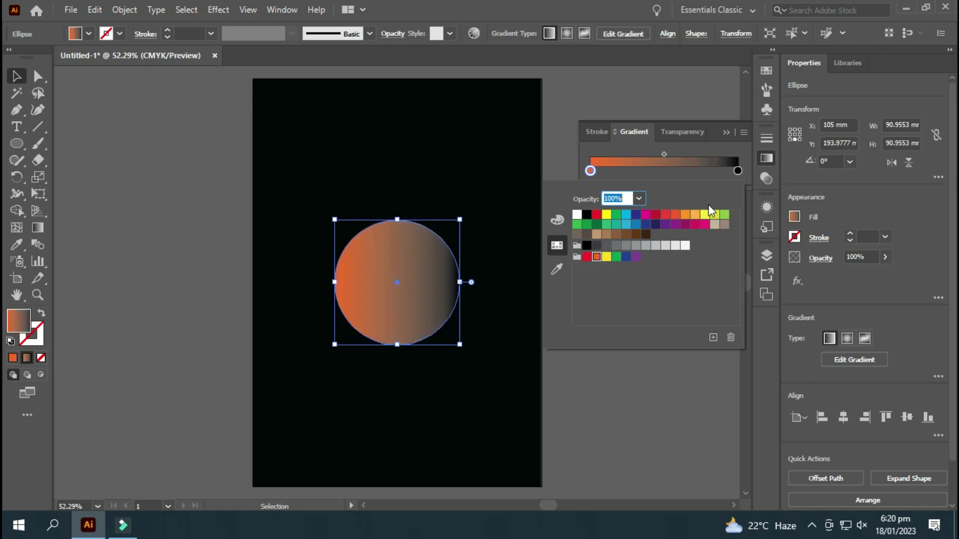
{"action": "double_click", "coordinate": [738, 172]}
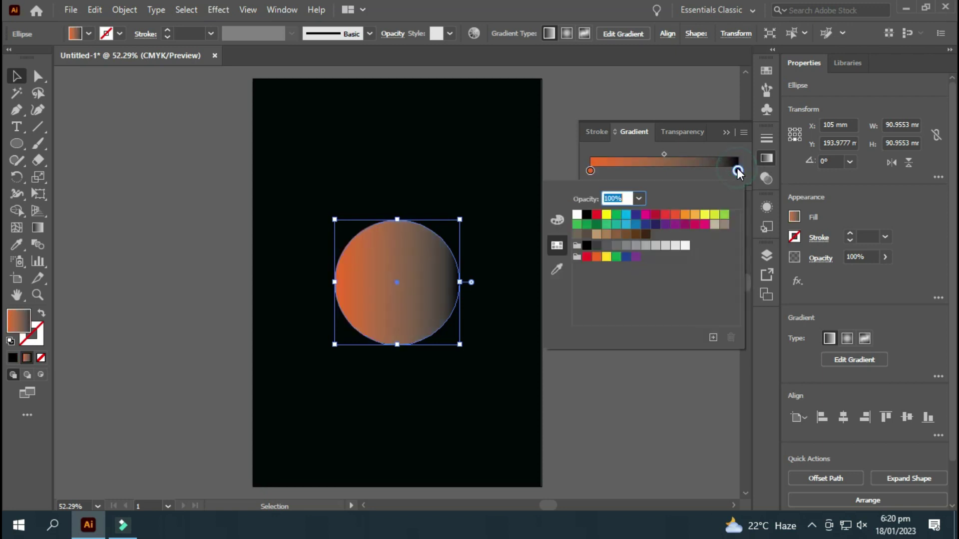
{"action": "left_click", "coordinate": [682, 219]}
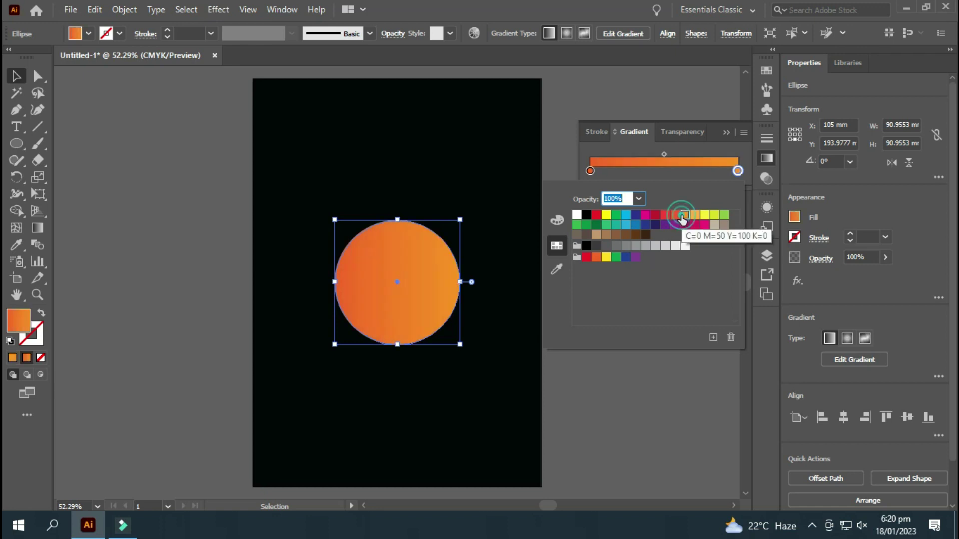
{"action": "left_click", "coordinate": [697, 180]}
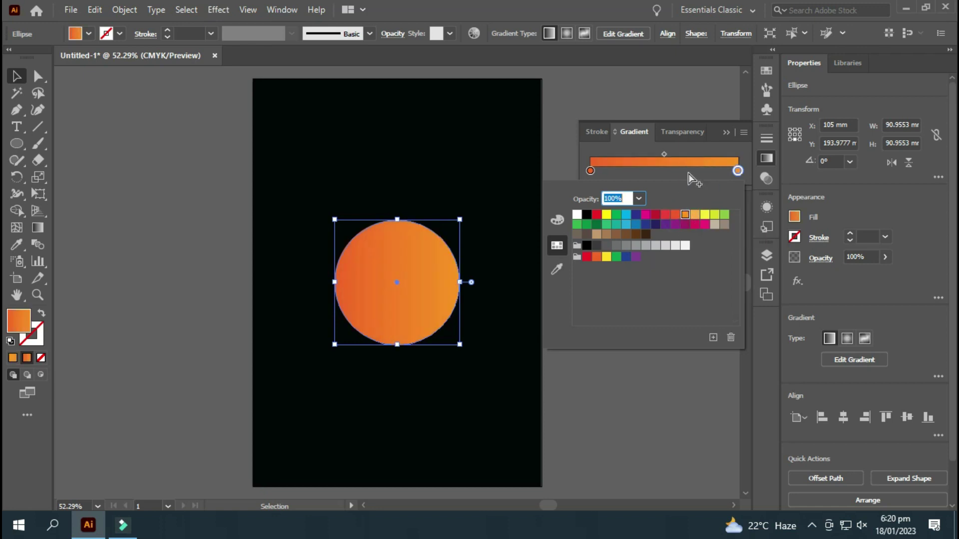
{"action": "left_click", "coordinate": [691, 152]}
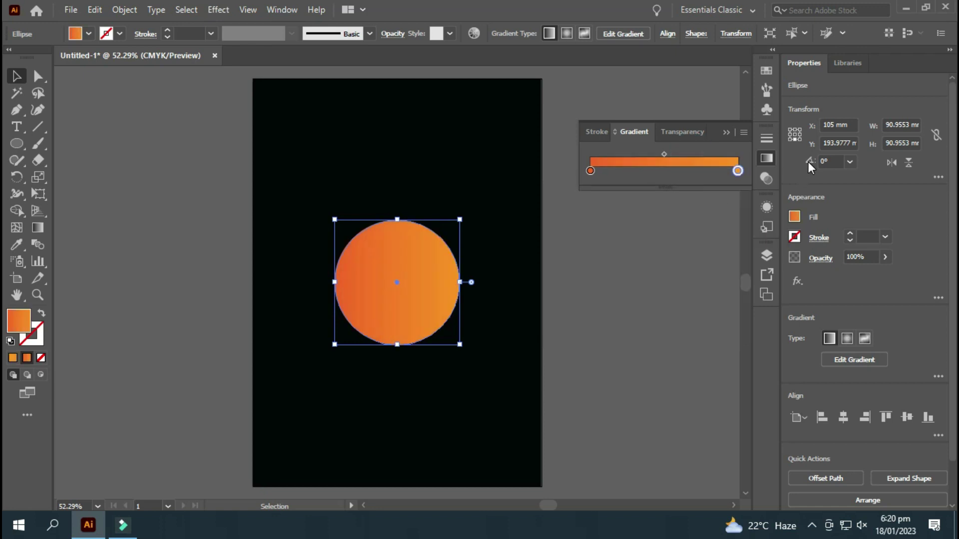
{"action": "left_click", "coordinate": [687, 132]}
{"action": "left_click", "coordinate": [636, 131]}
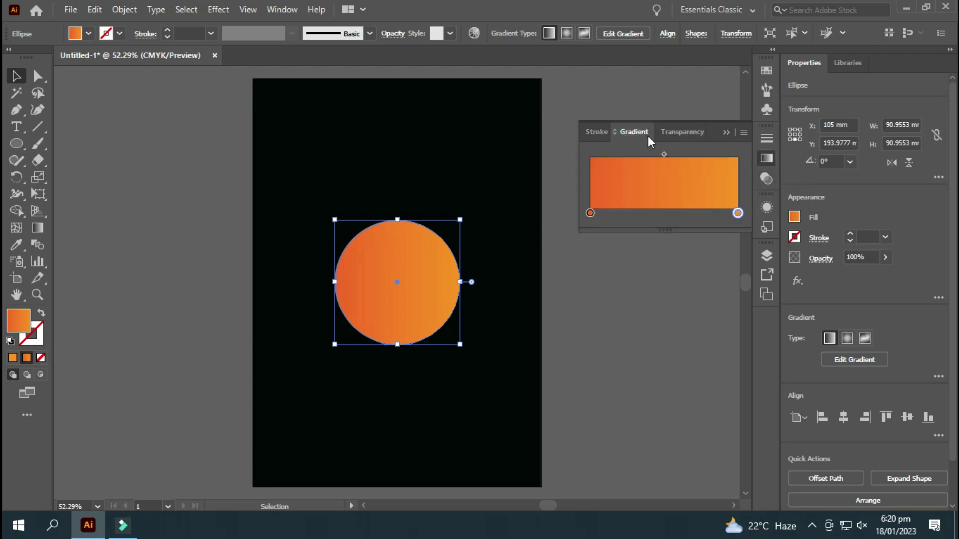
{"action": "right_click", "coordinate": [415, 268]}
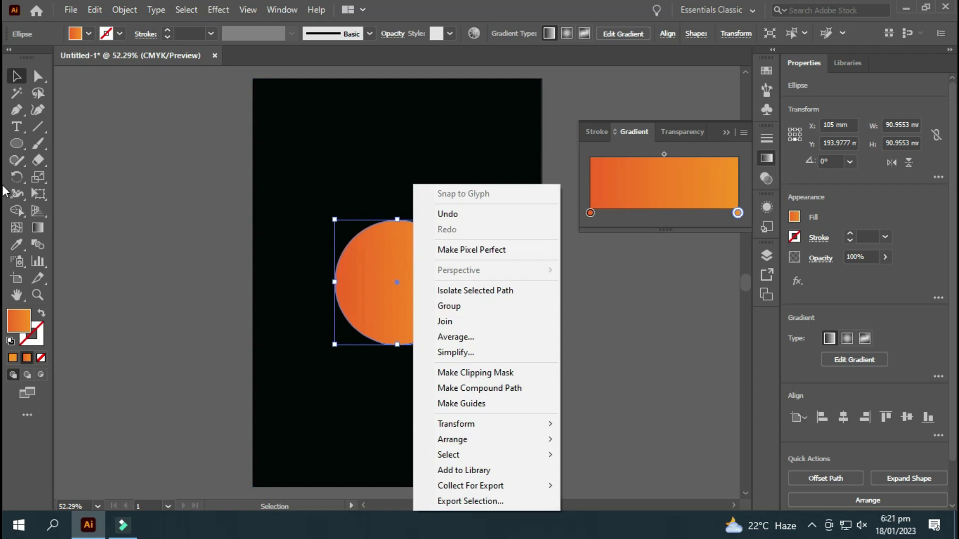
{"action": "left_click", "coordinate": [38, 226]}
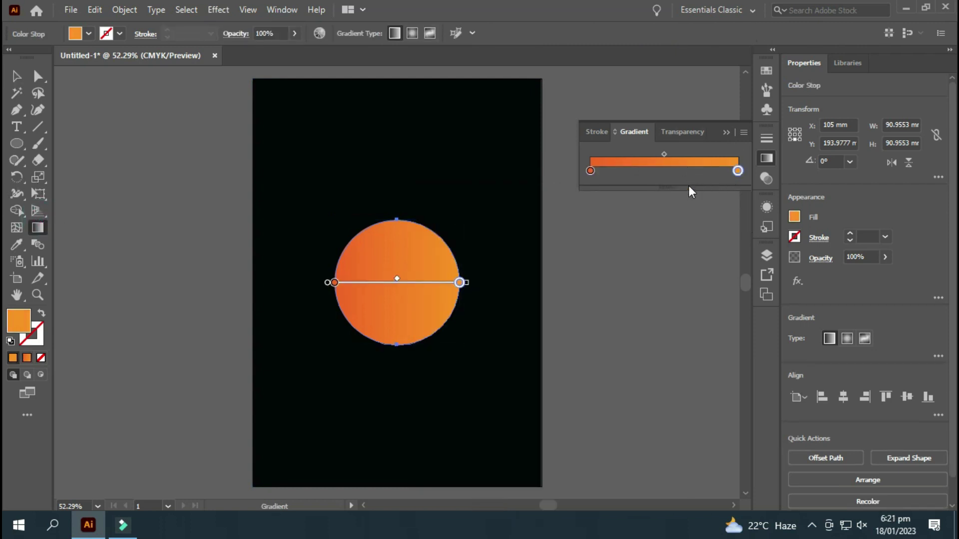
{"action": "left_click_drag", "start_coordinate": [677, 190], "coordinate": [691, 220]}
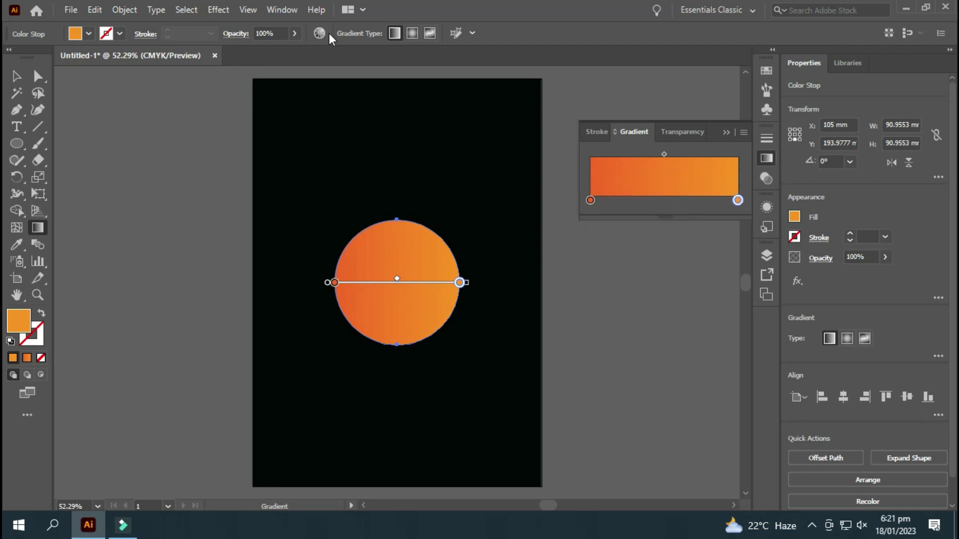
- Switch the workspace to Essentials
{"action": "left_click", "coordinate": [281, 20]}
{"action": "mouse_move", "coordinate": [370, 73]}
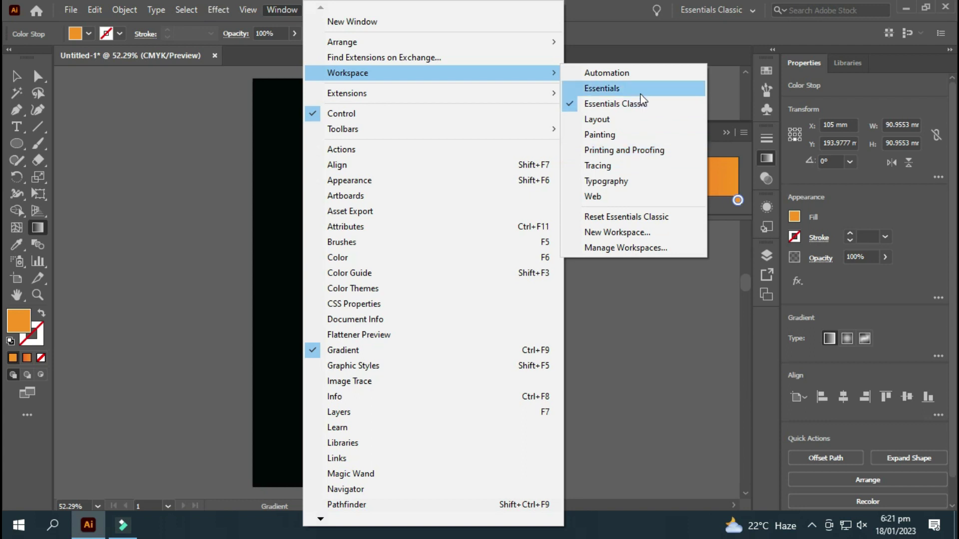
{"action": "left_click", "coordinate": [661, 92]}
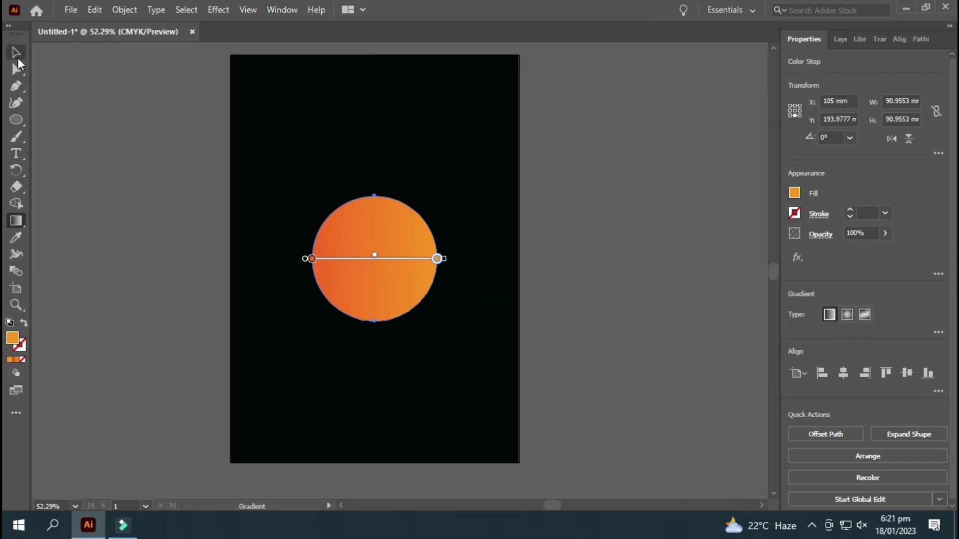
- Open the full gradient settings for the circle and change its gradient type to radial
{"action": "left_click", "coordinate": [17, 56]}
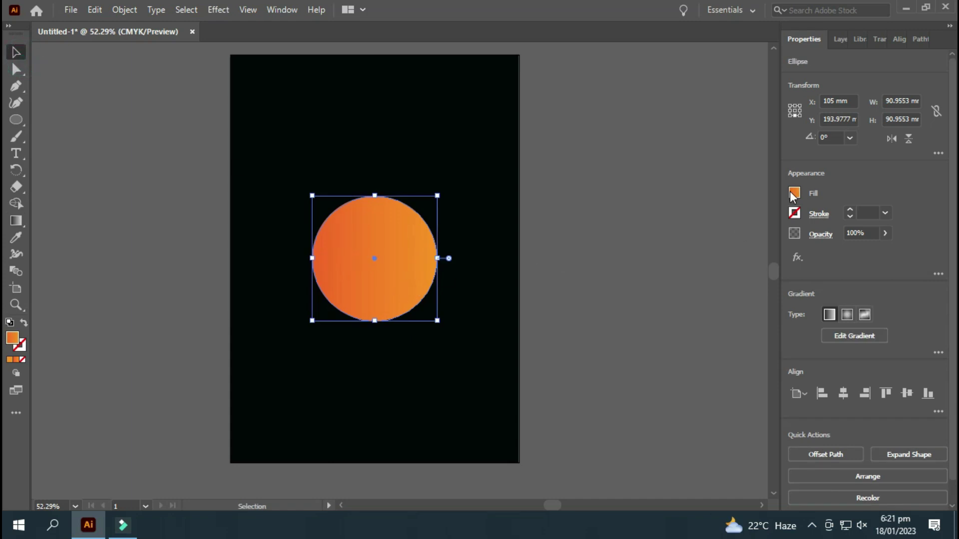
{"action": "left_click", "coordinate": [18, 359]}
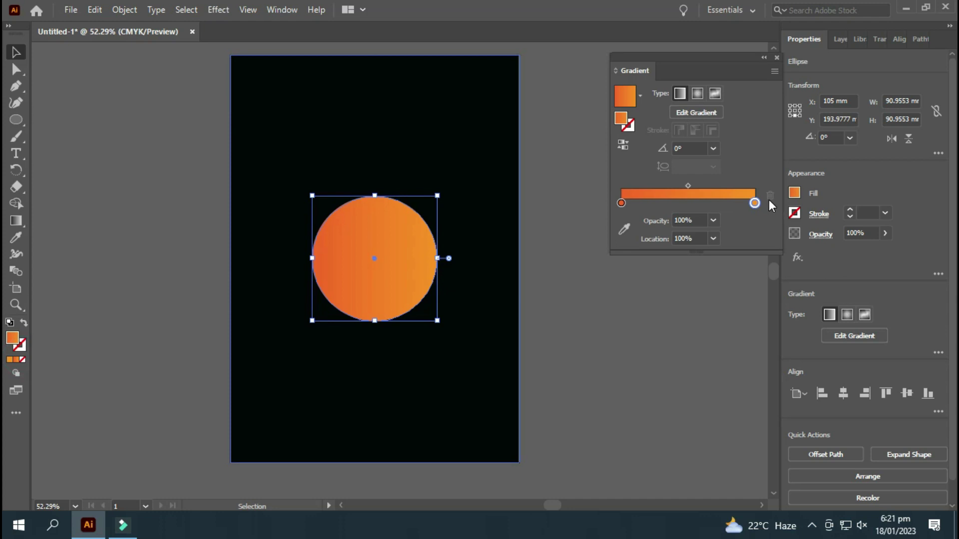
{"action": "left_click", "coordinate": [696, 94]}
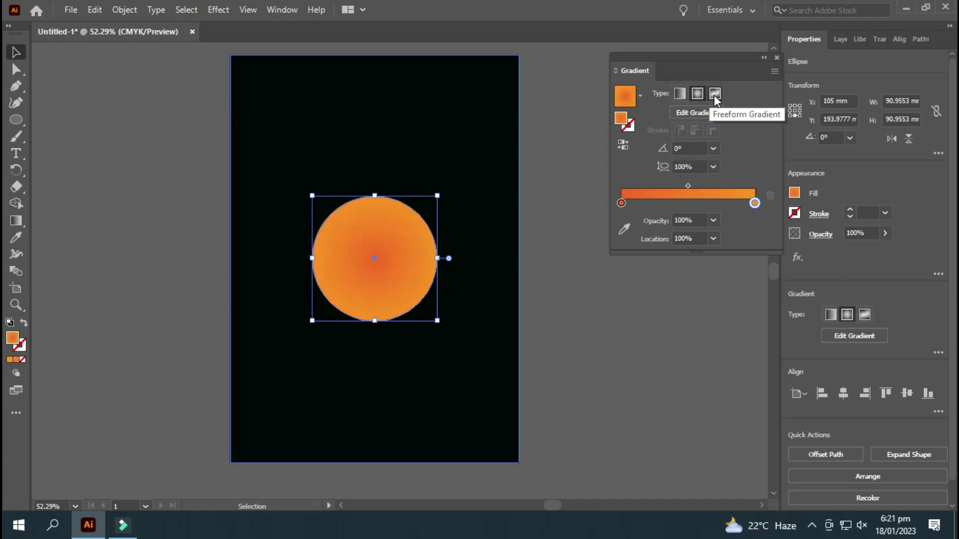
- Set the opacity of the radial gradient's outer color stop to 0% so the circle fades out at its edge
{"action": "left_click", "coordinate": [701, 112]}
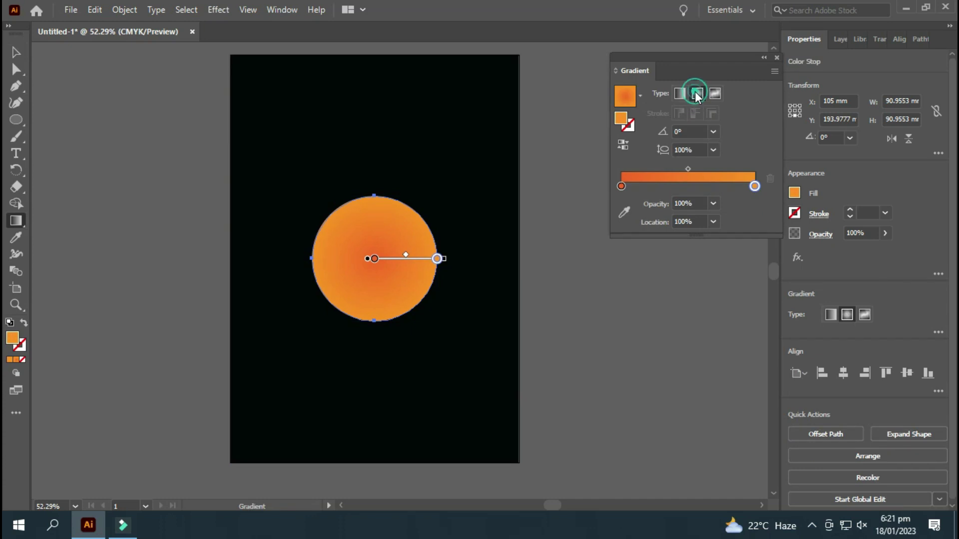
{"action": "left_click_drag", "start_coordinate": [750, 187], "coordinate": [756, 209]}
{"action": "left_click", "coordinate": [754, 186]}
{"action": "left_click", "coordinate": [713, 204]}
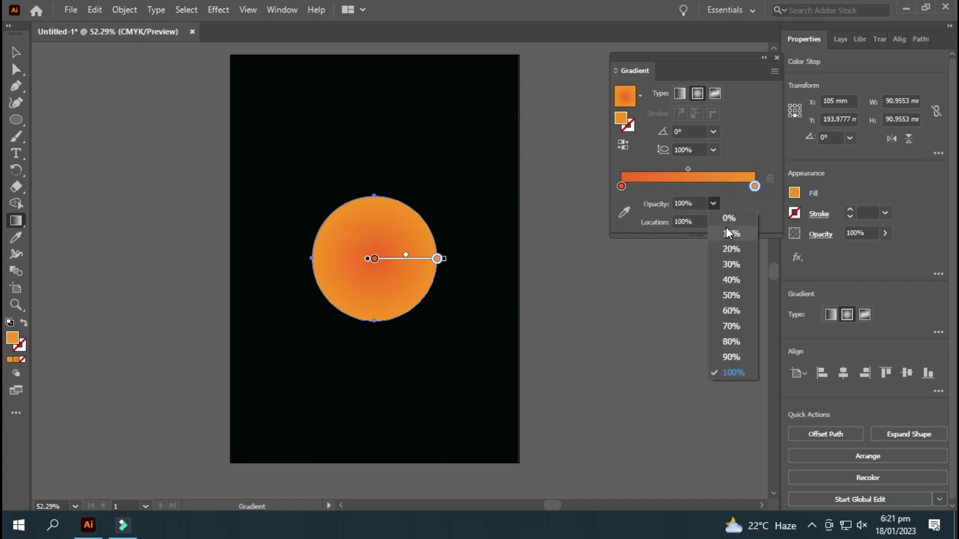
{"action": "left_click", "coordinate": [731, 231]}
{"action": "left_click", "coordinate": [717, 207]}
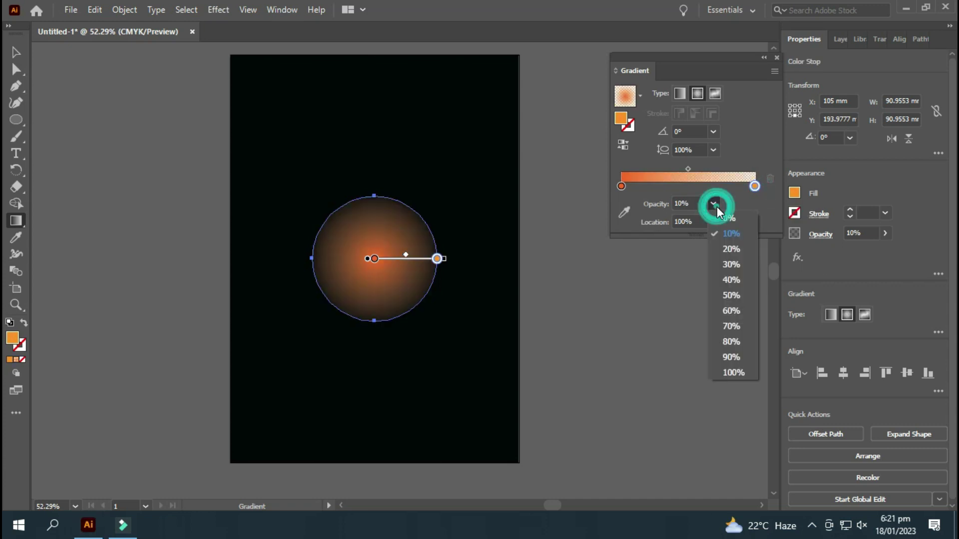
{"action": "left_click", "coordinate": [723, 213]}
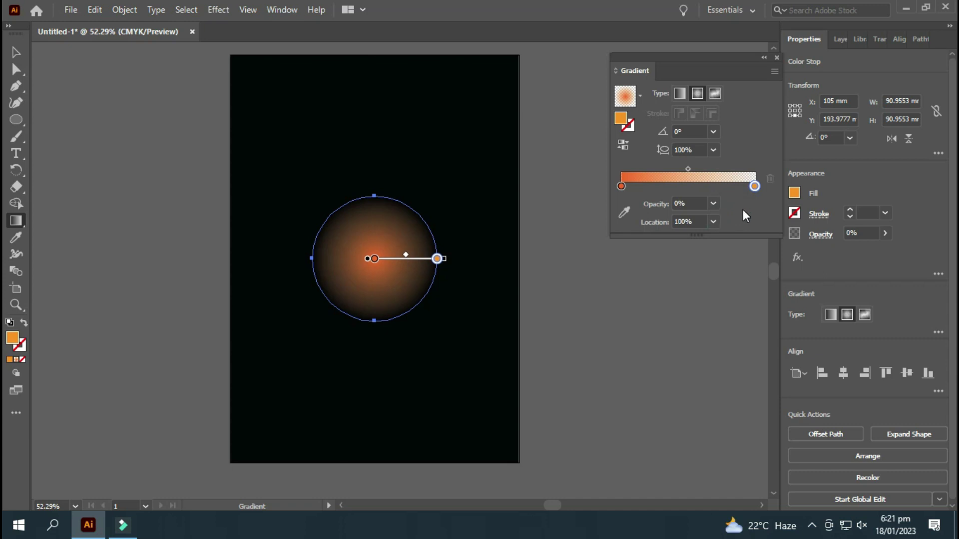
- Deselect the circle and close the gradient settings
{"action": "left_click", "coordinate": [16, 52]}
{"action": "left_click", "coordinate": [754, 330]}
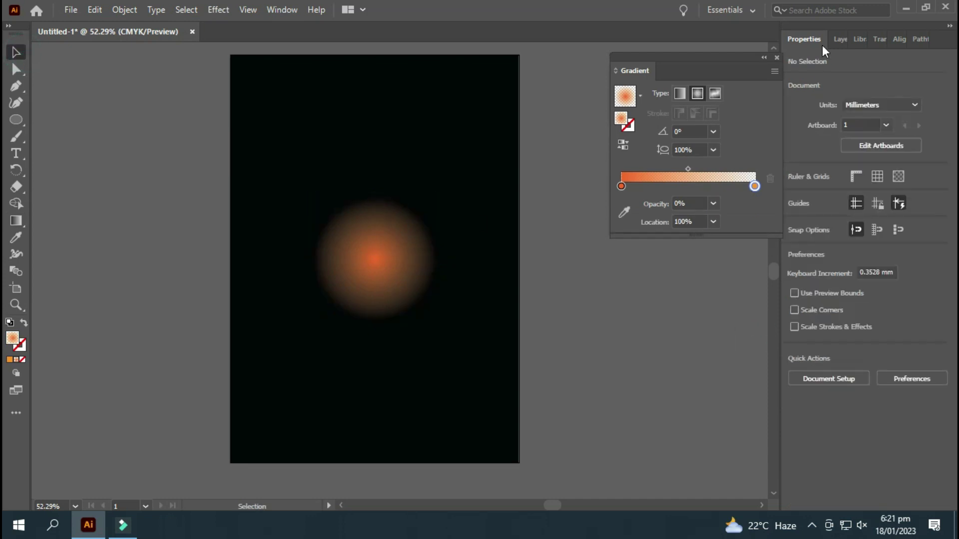
{"action": "left_click", "coordinate": [775, 57]}
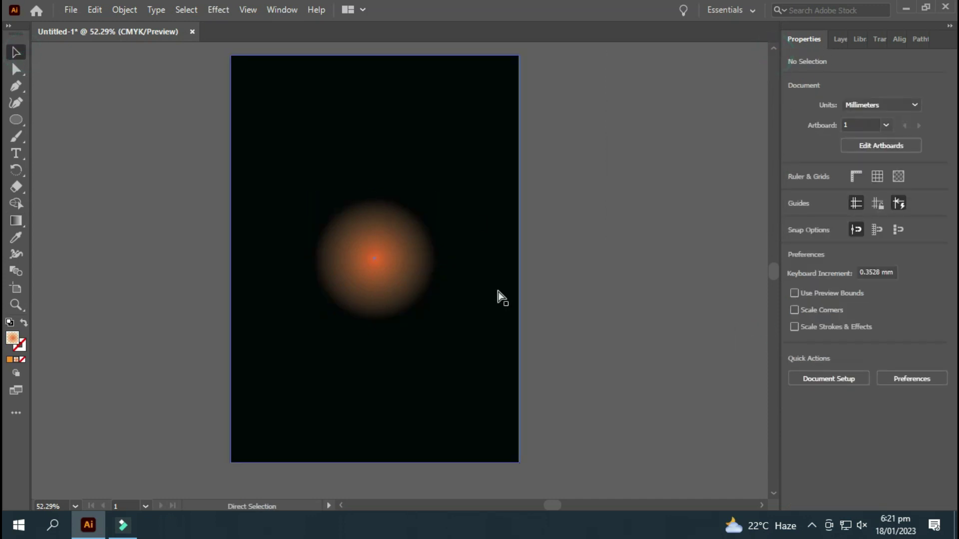
- Enlarge the glow circle proportionally from its center to about 140 mm in diameter
{"action": "key", "text": "ctrl+t"}
{"action": "left_click", "coordinate": [394, 257]}
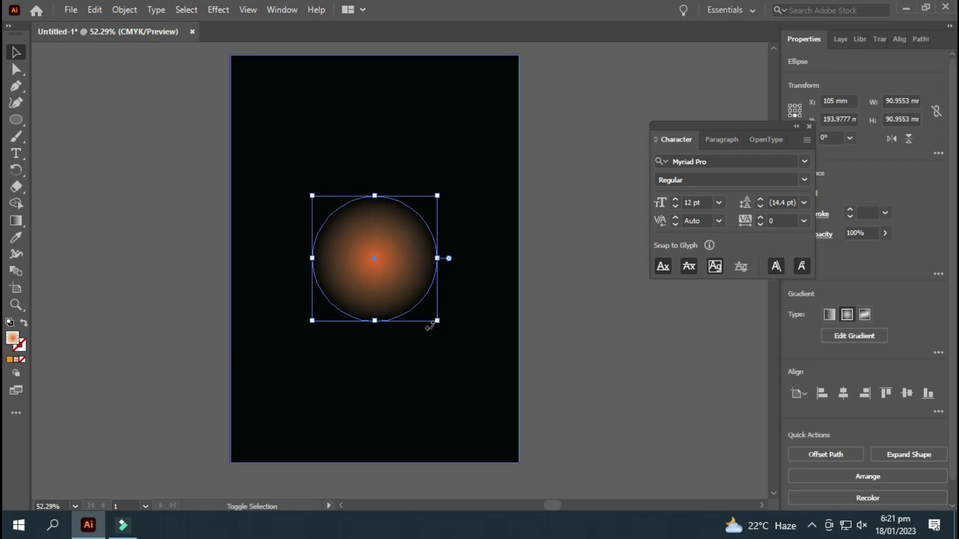
{"action": "left_click_drag", "start_coordinate": [435, 322], "coordinate": [474, 347]}
{"action": "key", "text": "a"}
{"action": "key", "text": "ctrl+z"}
{"action": "key", "text": "v"}
{"action": "left_click_drag", "start_coordinate": [437, 321], "coordinate": [499, 360]}
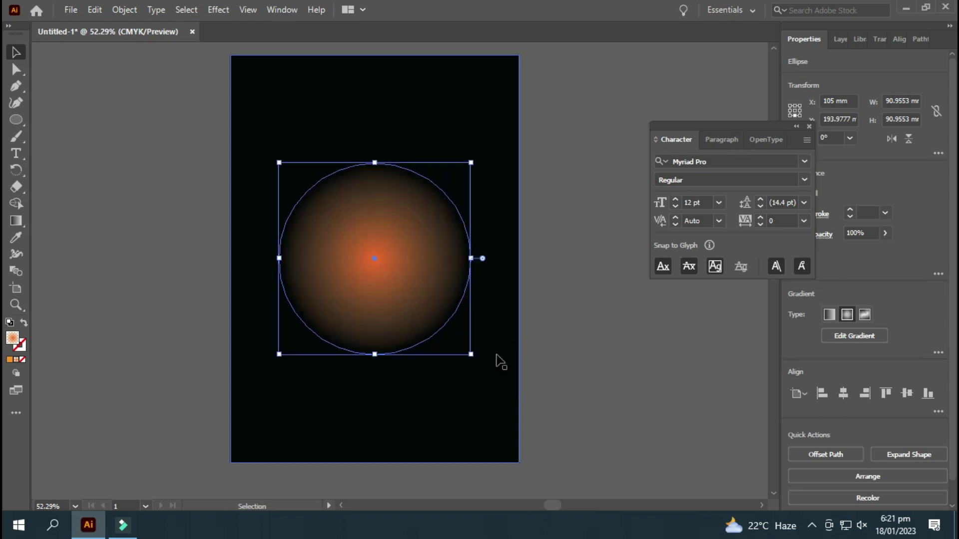
{"action": "left_click", "coordinate": [617, 368]}
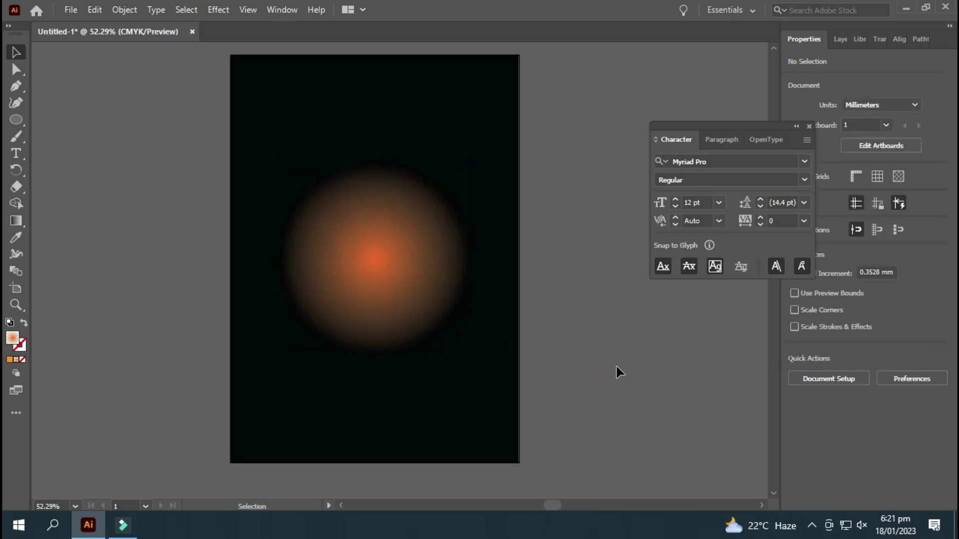
- Place the Burger image from New folder on New Volume (D:) into the document
{"action": "left_click", "coordinate": [71, 10]}
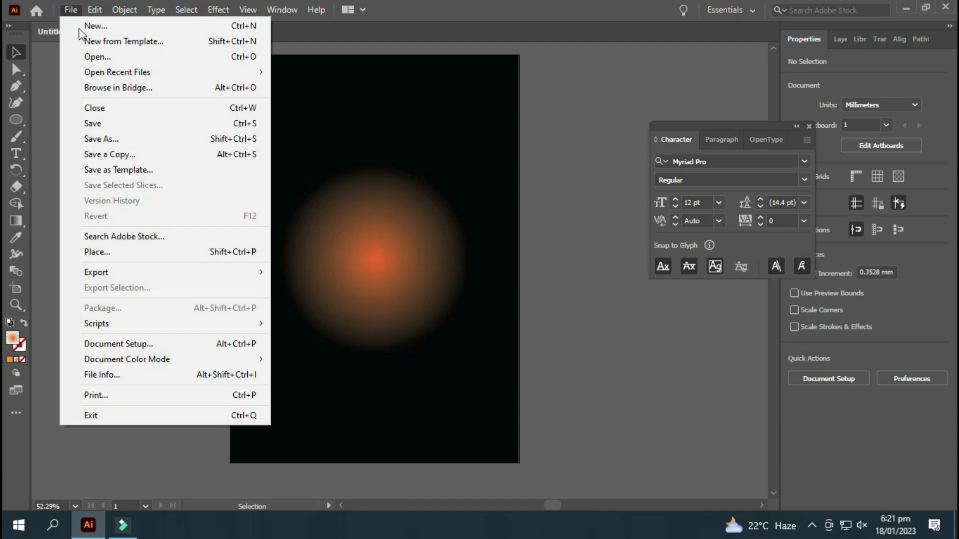
{"action": "left_click", "coordinate": [125, 252]}
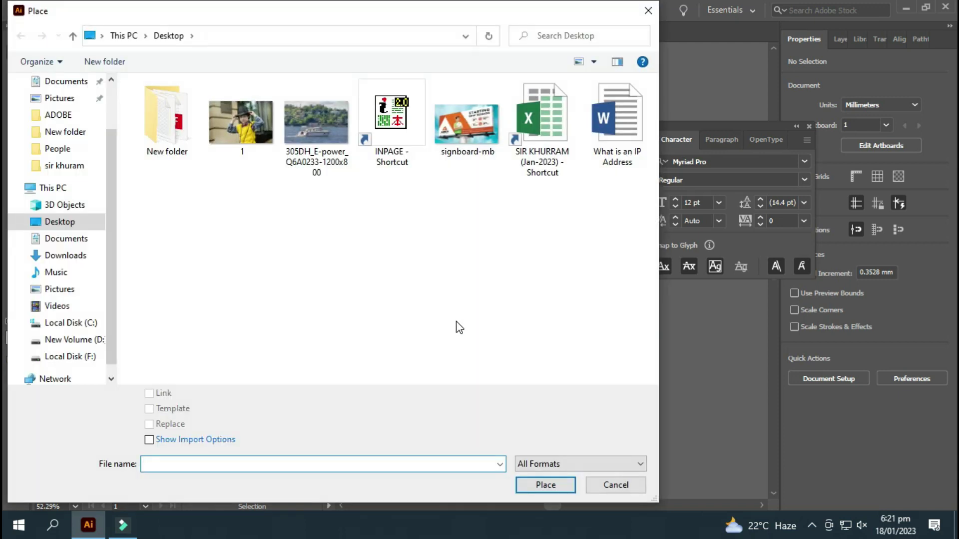
{"action": "left_click", "coordinate": [74, 357]}
{"action": "left_click", "coordinate": [75, 340]}
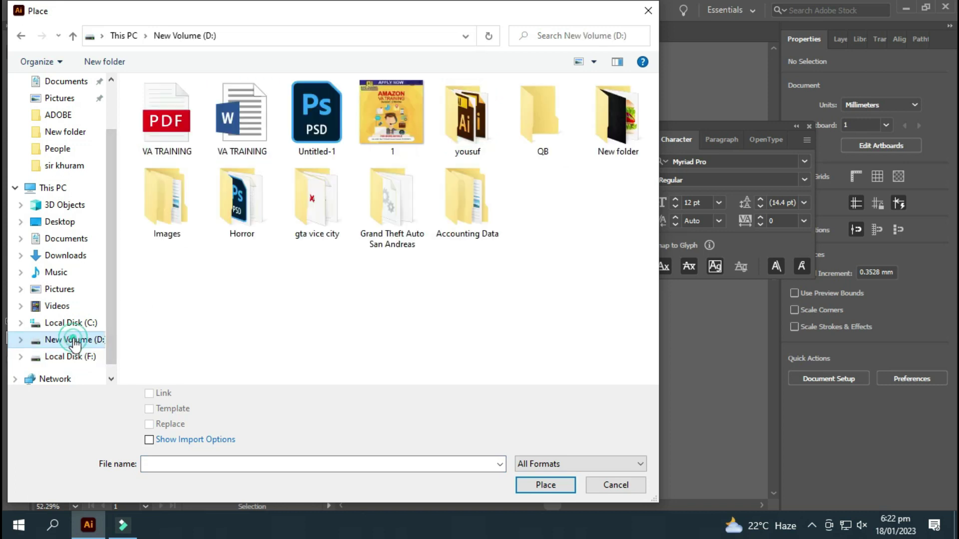
{"action": "double_click", "coordinate": [618, 115]}
{"action": "left_click", "coordinate": [250, 125]}
{"action": "double_click", "coordinate": [248, 123]}
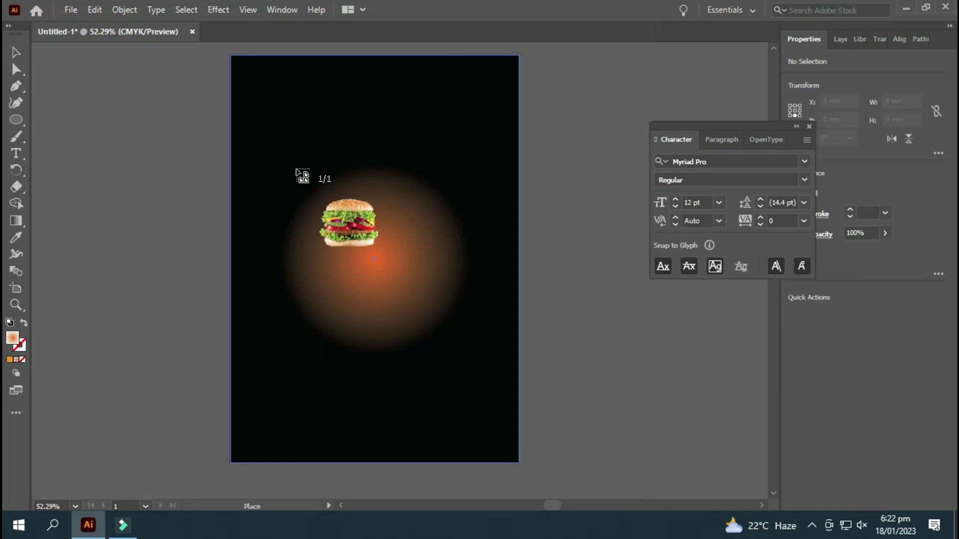
{"action": "left_click", "coordinate": [296, 169]}
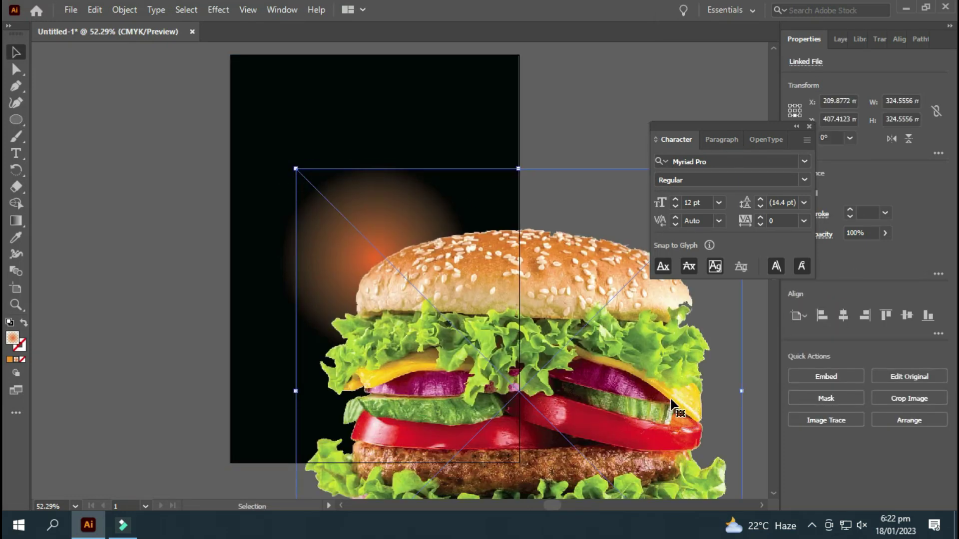
- Shrink the burger image proportionally to about 115 mm wide and move it over the upper part of the glow
{"action": "left_click_drag", "start_coordinate": [672, 404], "coordinate": [545, 335]}
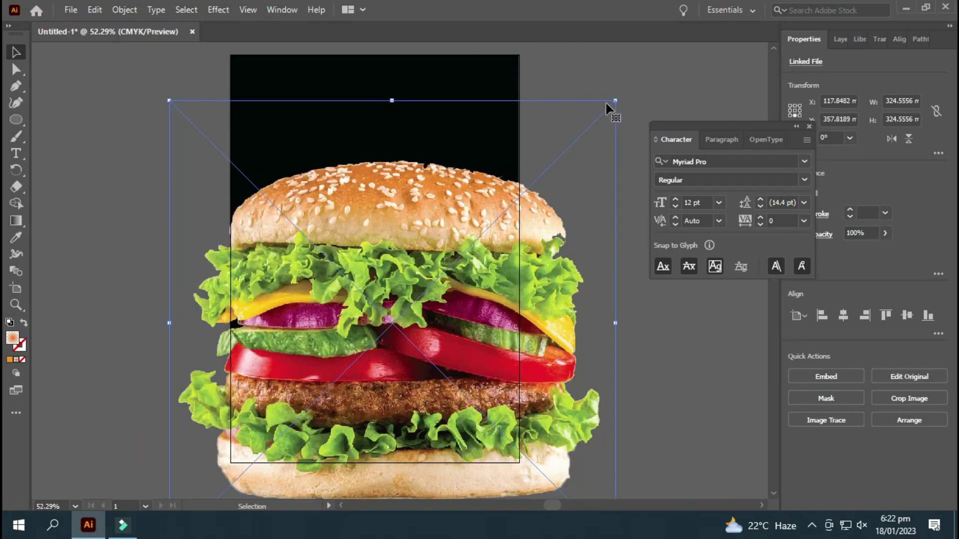
{"action": "left_click_drag", "start_coordinate": [617, 103], "coordinate": [566, 203]}
{"action": "left_click_drag", "start_coordinate": [453, 326], "coordinate": [441, 234]}
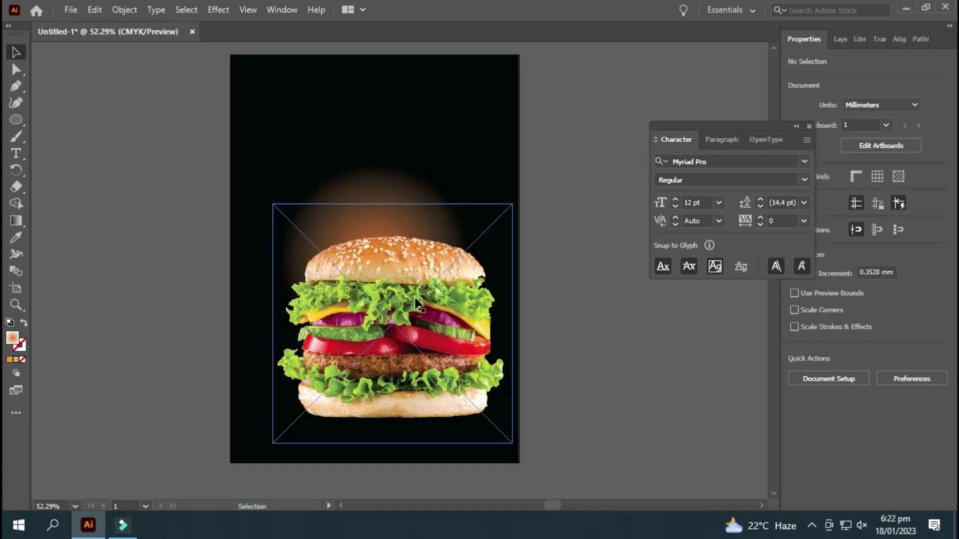
{"action": "left_click", "coordinate": [404, 321]}
{"action": "left_click_drag", "start_coordinate": [511, 204], "coordinate": [431, 284]}
{"action": "left_click_drag", "start_coordinate": [394, 351], "coordinate": [396, 235]}
- Enlarge the burger image proportionally from its center to about 146 mm wide
{"action": "left_click", "coordinate": [385, 317]}
{"action": "left_click", "coordinate": [408, 286], "text": "shift"}
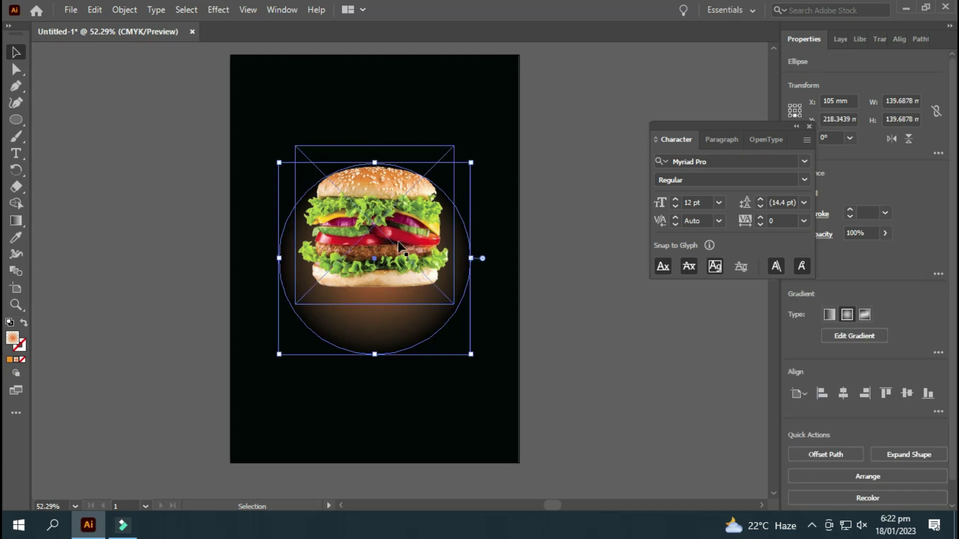
{"action": "left_click", "coordinate": [435, 316], "text": "shift"}
{"action": "left_click_drag", "start_coordinate": [452, 301], "coordinate": [483, 334]}
{"action": "key", "text": "ctrl+z"}
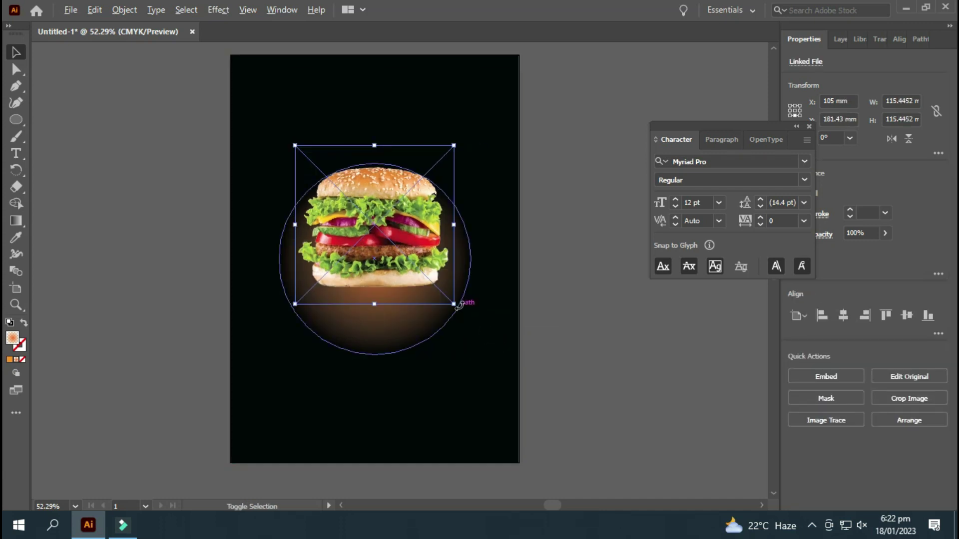
{"action": "left_click_drag", "start_coordinate": [452, 302], "coordinate": [488, 331]}
{"action": "left_click", "coordinate": [610, 370]}
- Enlarge the glow circle behind the burger from its center to about 182 mm in diameter
{"action": "left_click", "coordinate": [392, 314]}
{"action": "left_click", "coordinate": [386, 329]}
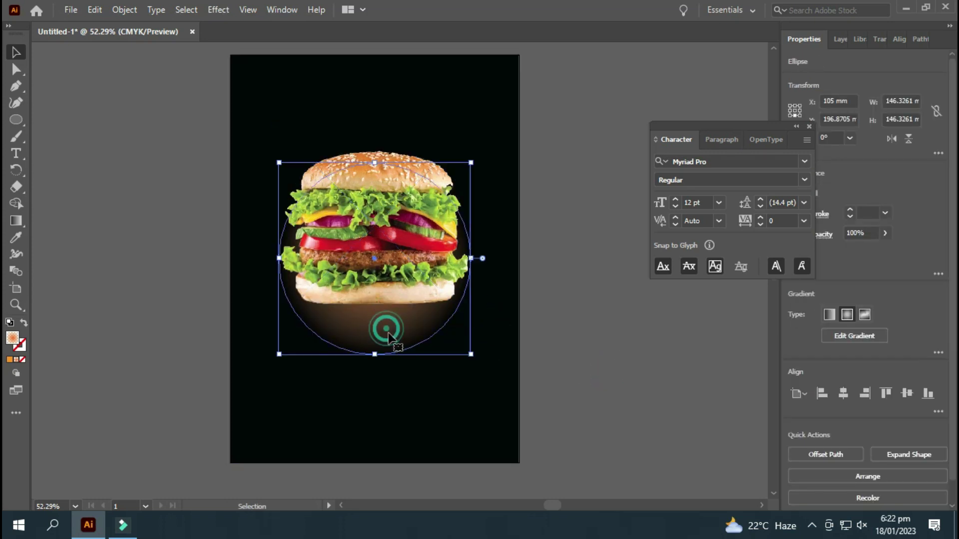
{"action": "left_click_drag", "start_coordinate": [469, 353], "coordinate": [507, 386]}
{"action": "left_click", "coordinate": [642, 409]}
- Enlarge the burger image to about 167 mm wide and center it horizontally and vertically on the artboard
{"action": "left_click", "coordinate": [460, 297]}
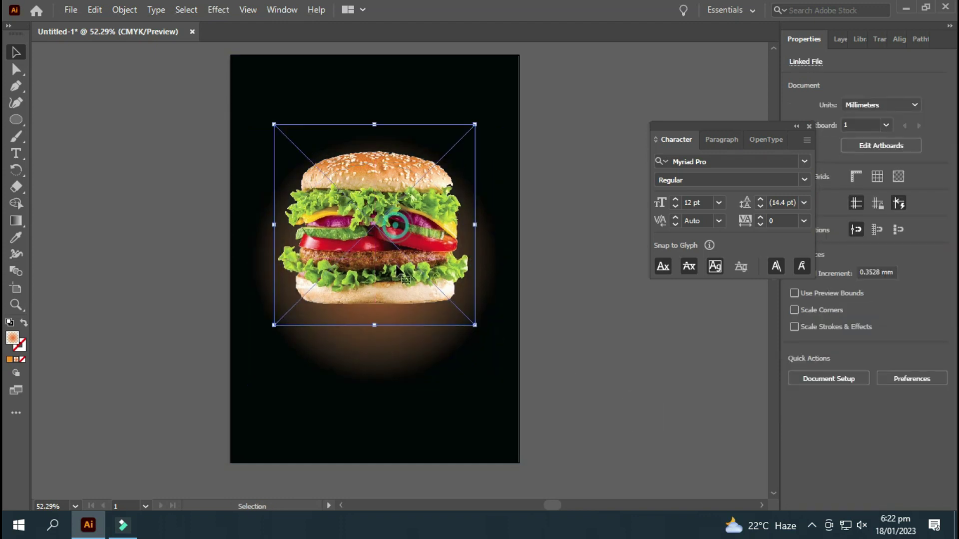
{"action": "left_click_drag", "start_coordinate": [467, 325], "coordinate": [490, 340]}
{"action": "left_click", "coordinate": [849, 313]}
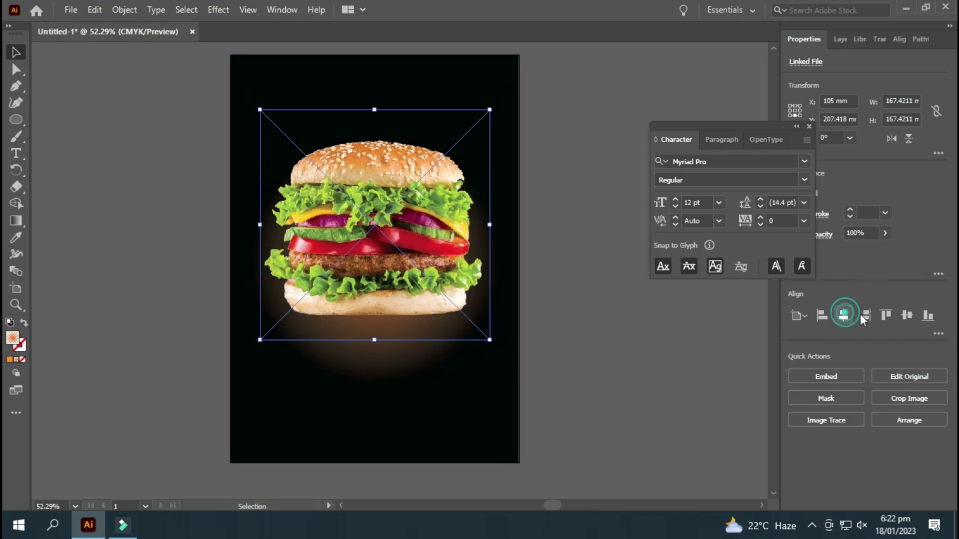
{"action": "left_click", "coordinate": [910, 314]}
{"action": "left_click", "coordinate": [662, 398]}
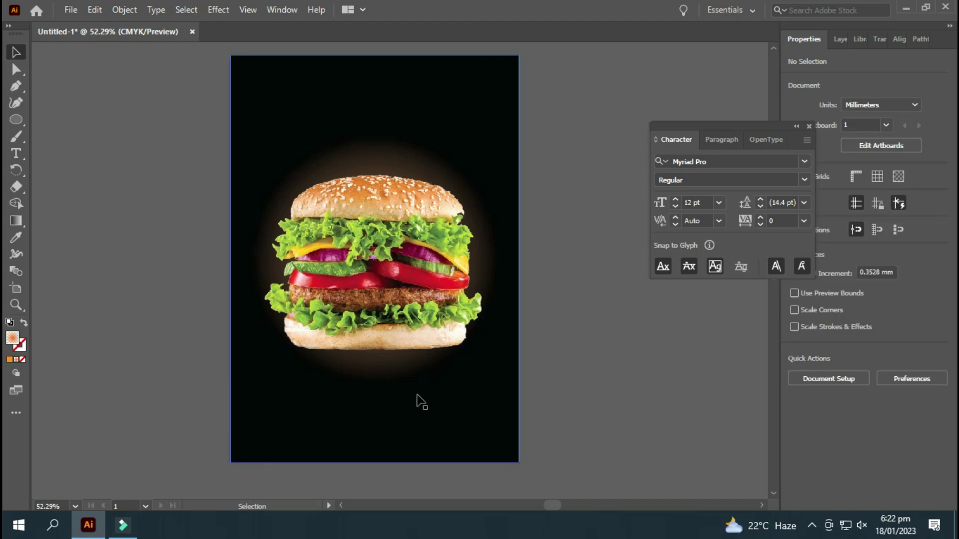
{"action": "left_click", "coordinate": [375, 362]}
{"action": "left_click_drag", "start_coordinate": [494, 375], "coordinate": [503, 393]}
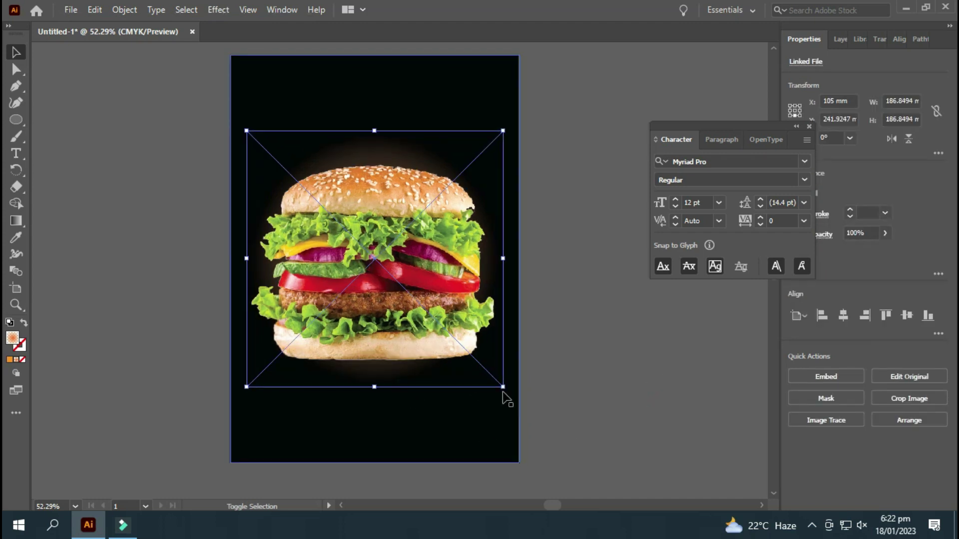
{"action": "key", "text": "ctrl+z"}
{"action": "left_click", "coordinate": [595, 380]}
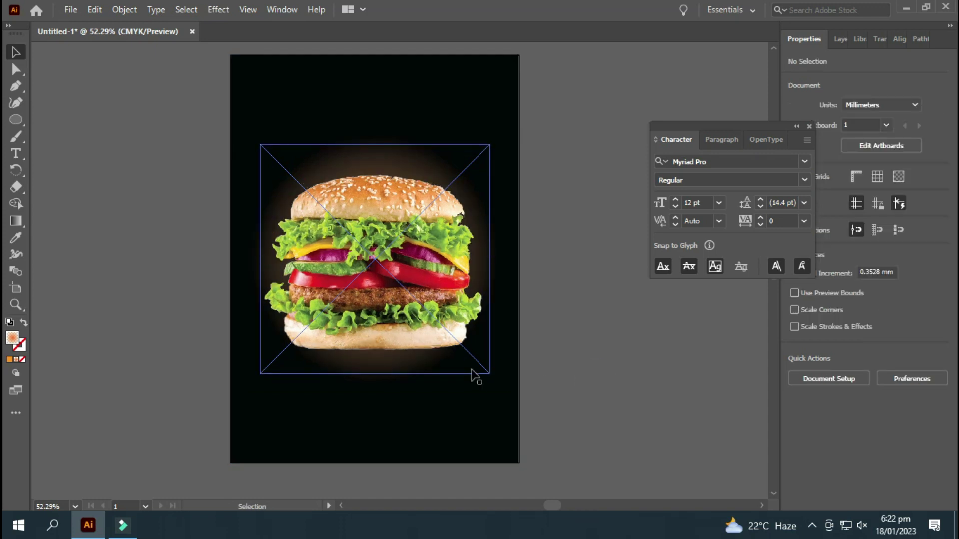
- Move the burger and the glow circle lower, and center the burger on the artboard again
{"action": "left_click_drag", "start_coordinate": [400, 179], "coordinate": [410, 233]}
{"action": "left_click", "coordinate": [390, 177]}
{"action": "left_click_drag", "start_coordinate": [396, 164], "coordinate": [399, 196]}
{"action": "left_click", "coordinate": [438, 282]}
{"action": "left_click", "coordinate": [843, 315]}
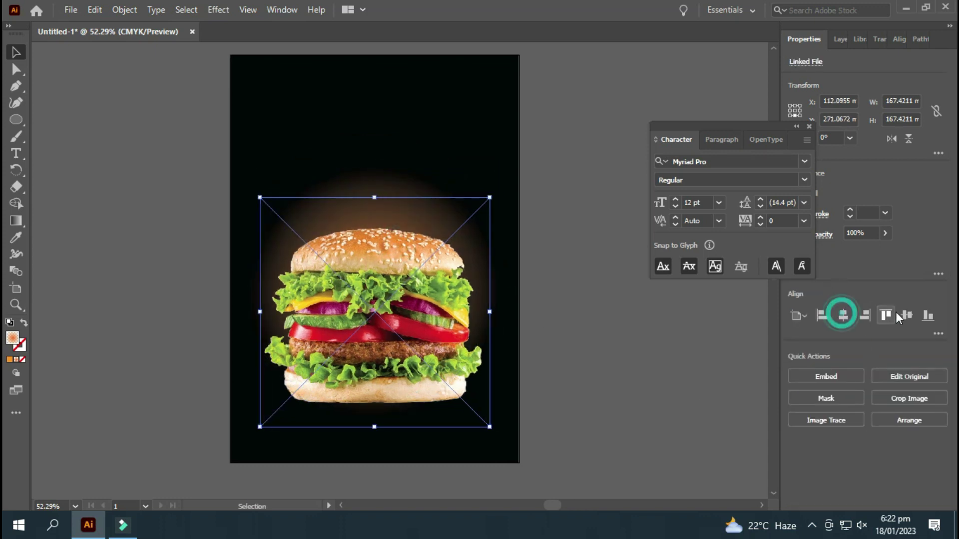
{"action": "left_click", "coordinate": [907, 315]}
{"action": "left_click", "coordinate": [730, 409]}
- Enlarge the glow circle to about 194 mm in diameter and center it horizontally and vertically on the artboard
{"action": "left_click", "coordinate": [386, 387]}
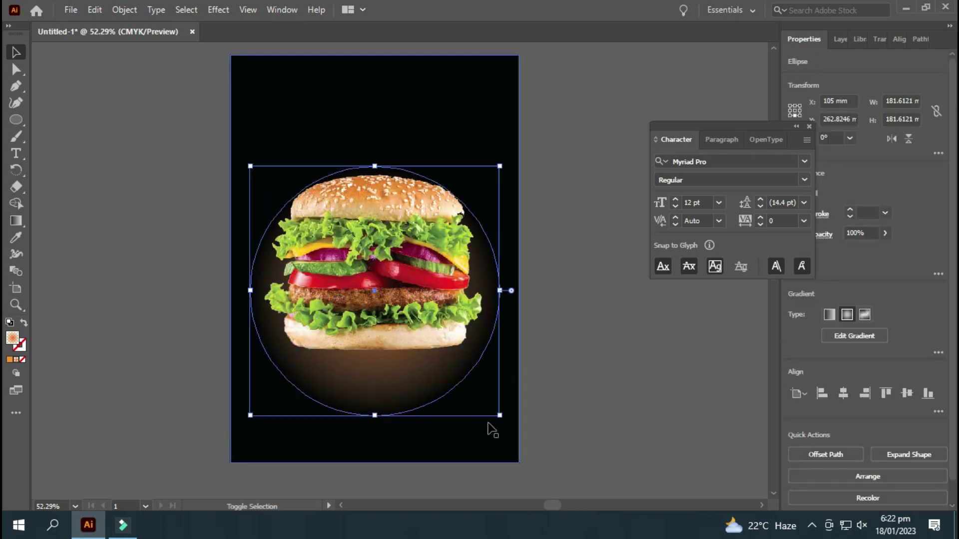
{"action": "left_click_drag", "start_coordinate": [499, 415], "coordinate": [516, 426]}
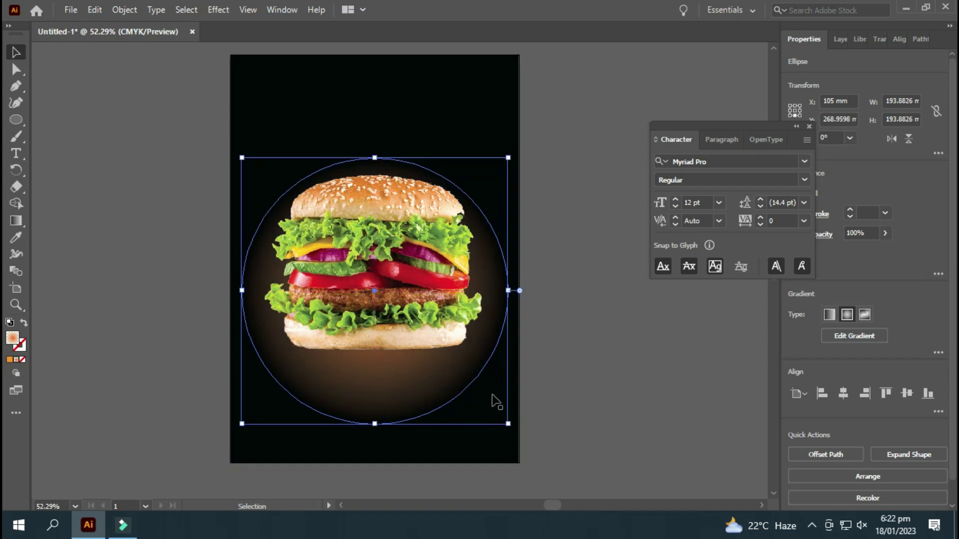
{"action": "left_click", "coordinate": [843, 394]}
{"action": "left_click", "coordinate": [901, 395]}
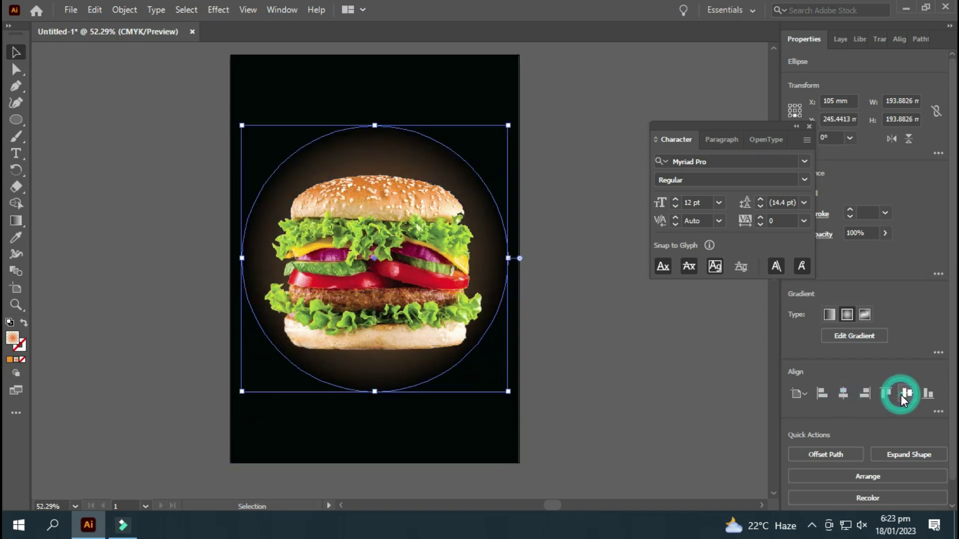
{"action": "left_click", "coordinate": [771, 405]}
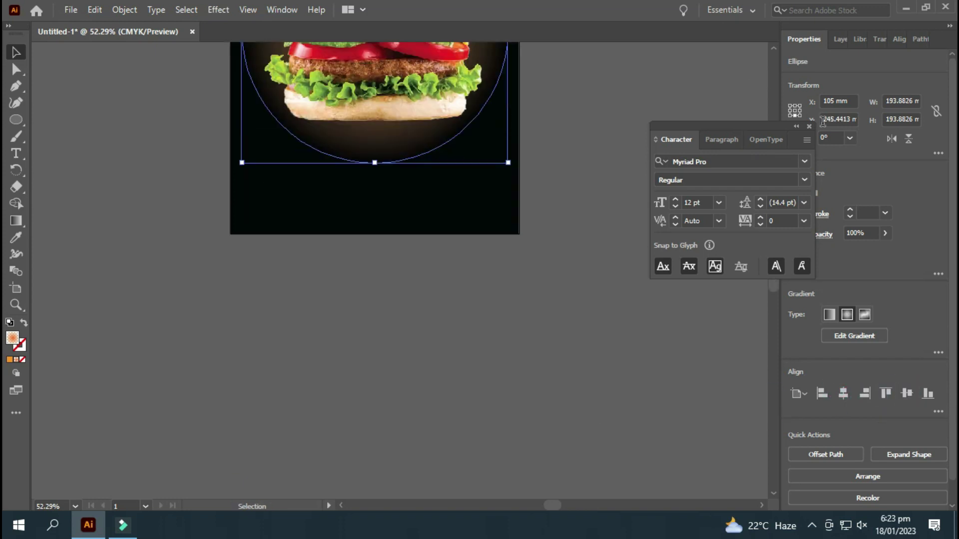
{"action": "scroll", "coordinate": [592, 101], "scroll_direction": "up", "scroll_amount": 5}
{"action": "left_click", "coordinate": [562, 154]}
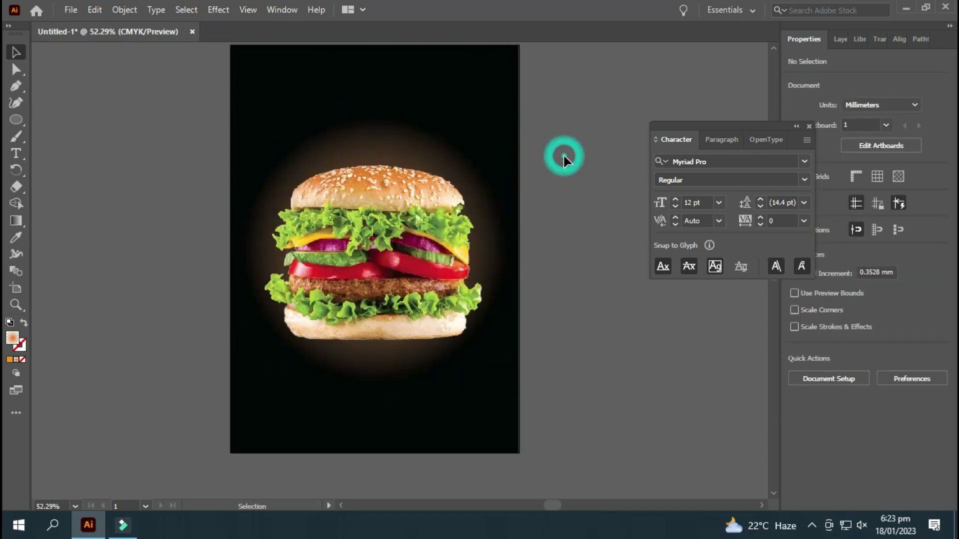
- Apply the Feather effect to the burger image and close the floating character settings
{"action": "scroll", "coordinate": [338, 125], "scroll_direction": "up", "scroll_amount": 1}
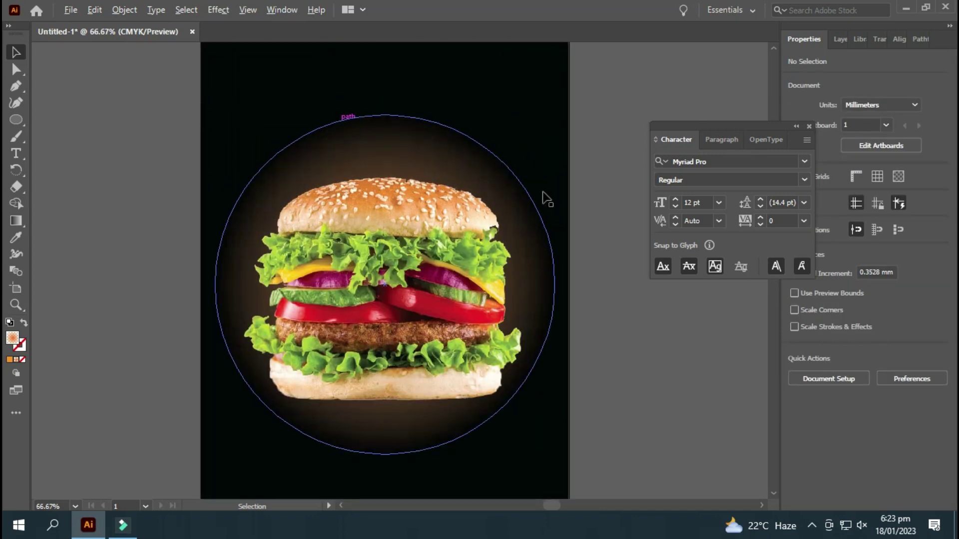
{"action": "left_click", "coordinate": [419, 275]}
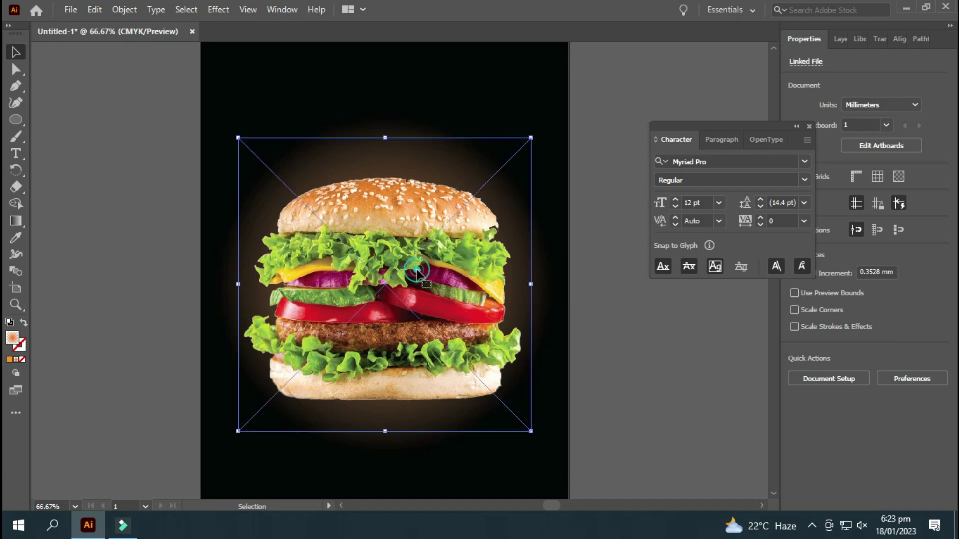
{"action": "left_click", "coordinate": [220, 9]}
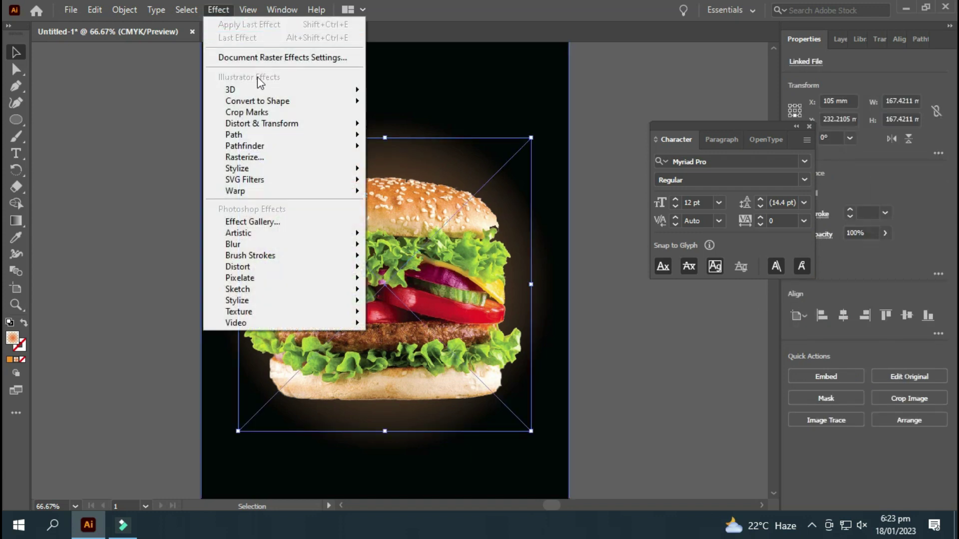
{"action": "mouse_move", "coordinate": [291, 178]}
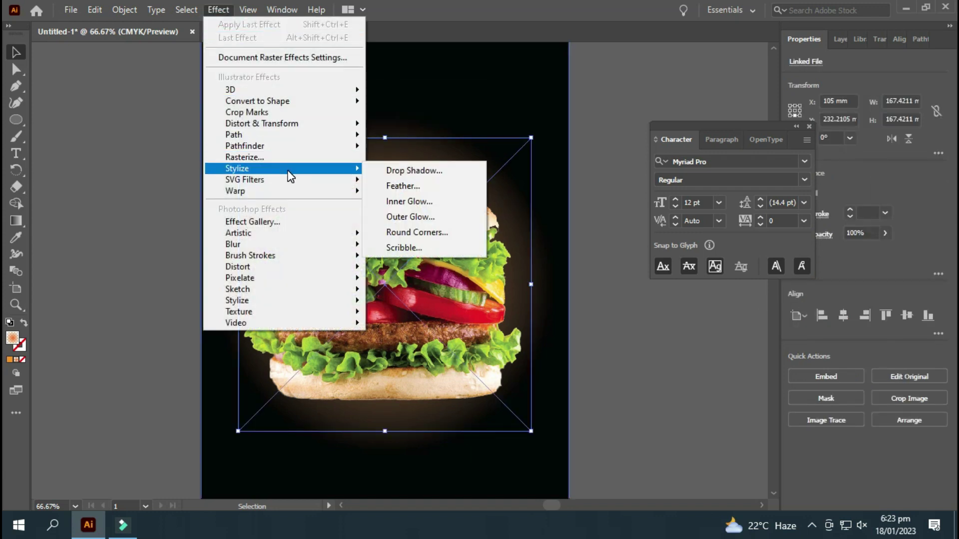
{"action": "left_click", "coordinate": [424, 186]}
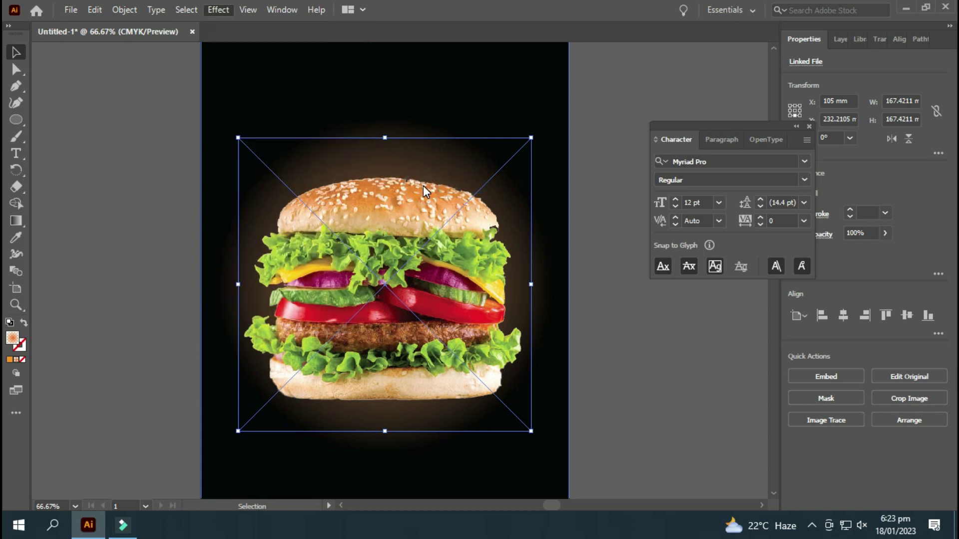
{"action": "left_click", "coordinate": [648, 282]}
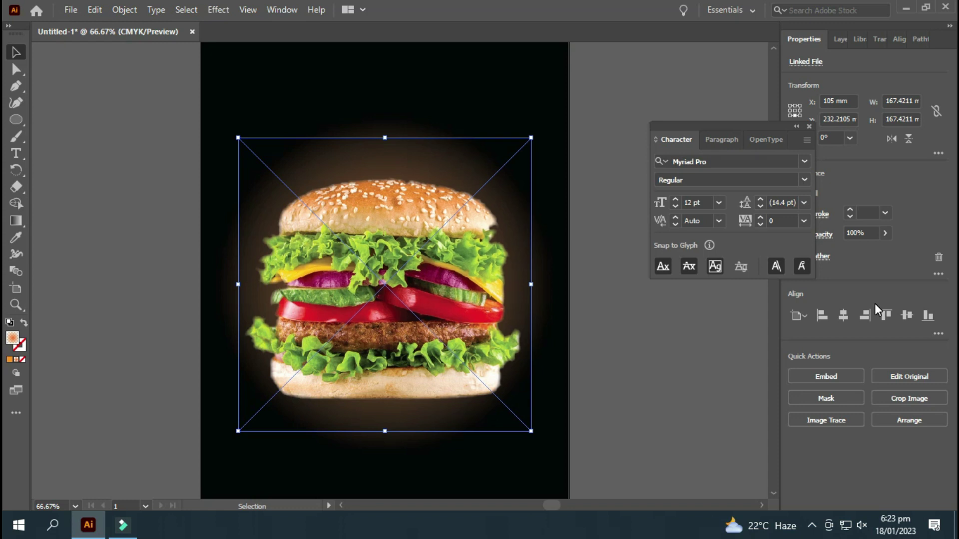
{"action": "left_click", "coordinate": [808, 126]}
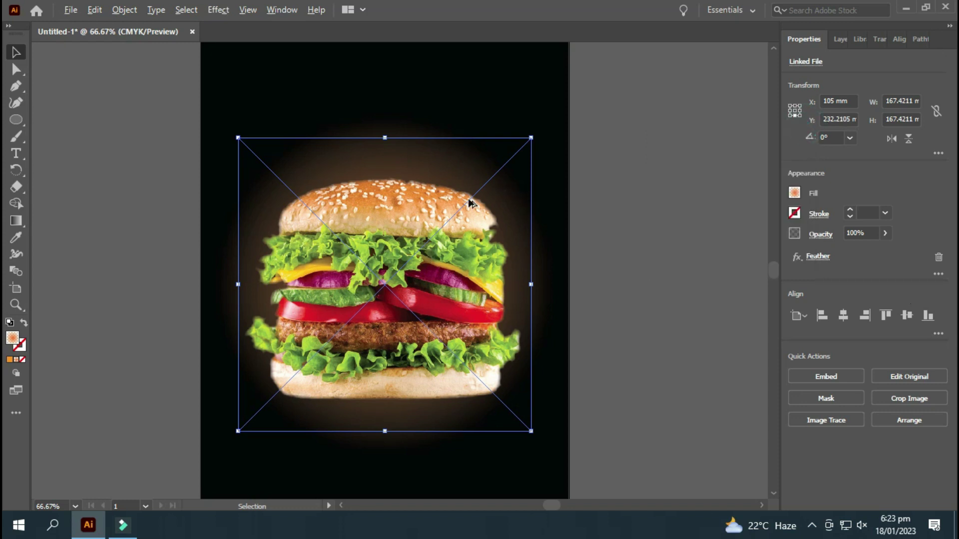
{"action": "scroll", "coordinate": [471, 203], "scroll_direction": "down", "scroll_amount": 2}
{"action": "left_click", "coordinate": [607, 148]}
- Place the fire-png-image-photo-23 image at its original size over the burger, starting just outside the artboard's upper-left corner
{"action": "scroll", "coordinate": [426, 96], "scroll_direction": "up", "scroll_amount": 3}
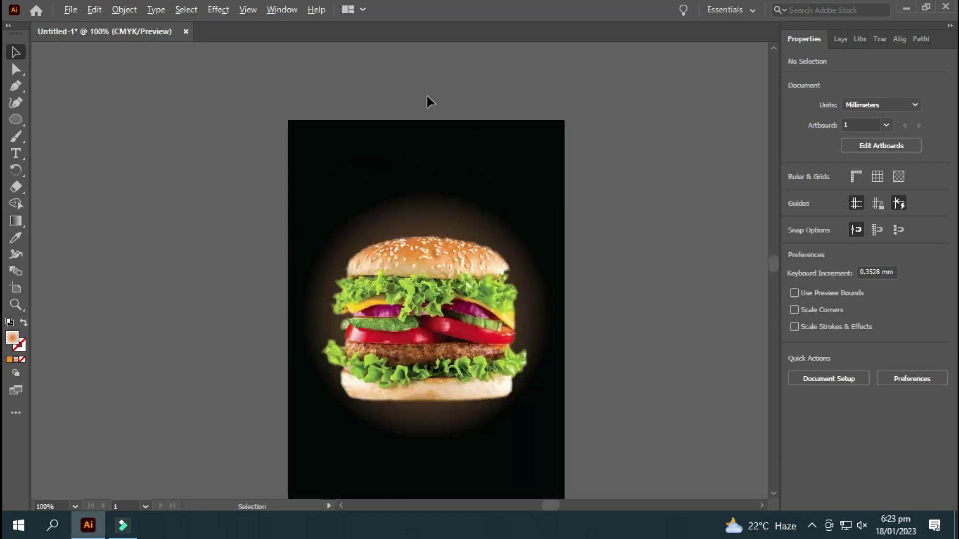
{"action": "scroll", "coordinate": [428, 100], "scroll_direction": "down", "scroll_amount": 2}
{"action": "left_click", "coordinate": [71, 10]}
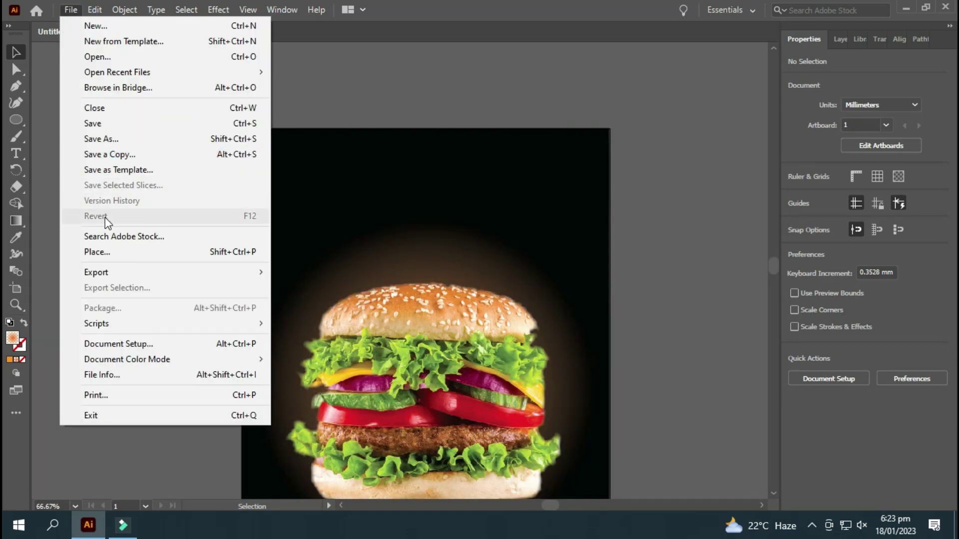
{"action": "left_click", "coordinate": [116, 251]}
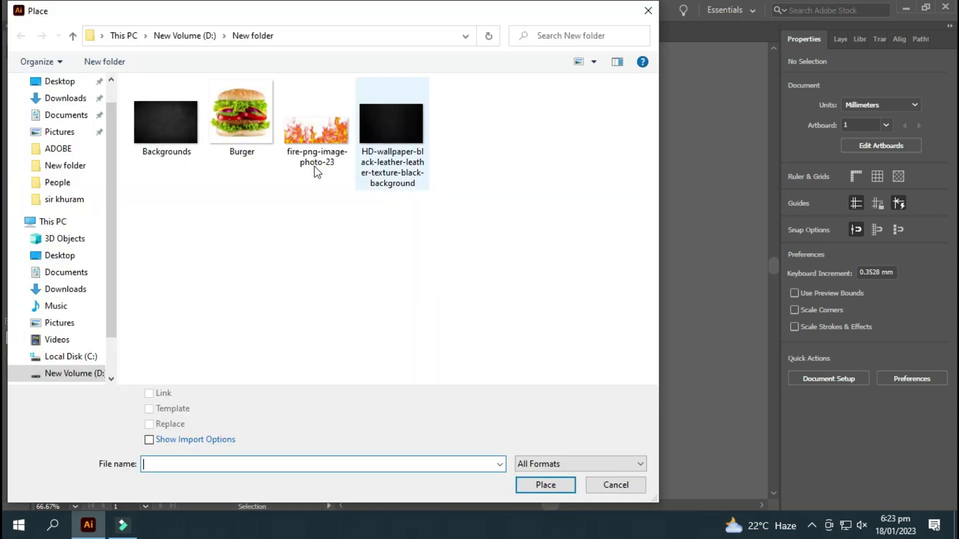
{"action": "double_click", "coordinate": [303, 135]}
{"action": "left_click", "coordinate": [210, 122]}
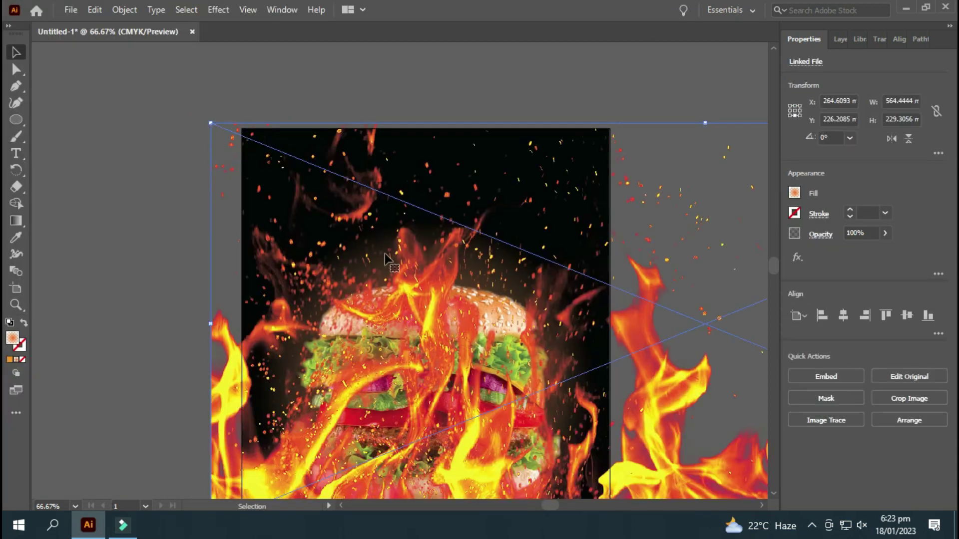
- Shrink the fire image to about 210 mm wide, lay it across the artboard's top edge and rotate it 180°
{"action": "left_click_drag", "start_coordinate": [210, 122], "coordinate": [576, 272]}
{"action": "left_click_drag", "start_coordinate": [715, 350], "coordinate": [377, 192]}
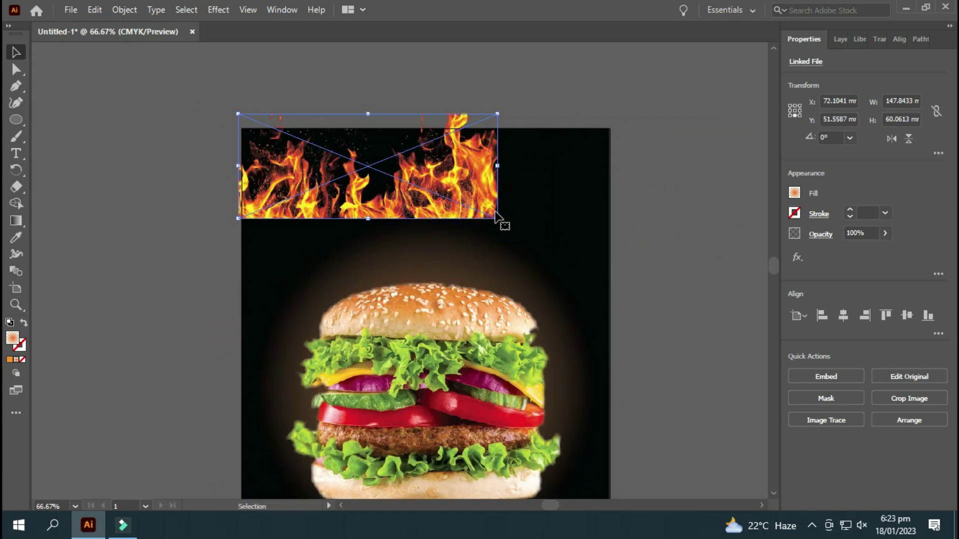
{"action": "left_click_drag", "start_coordinate": [495, 215], "coordinate": [607, 274]}
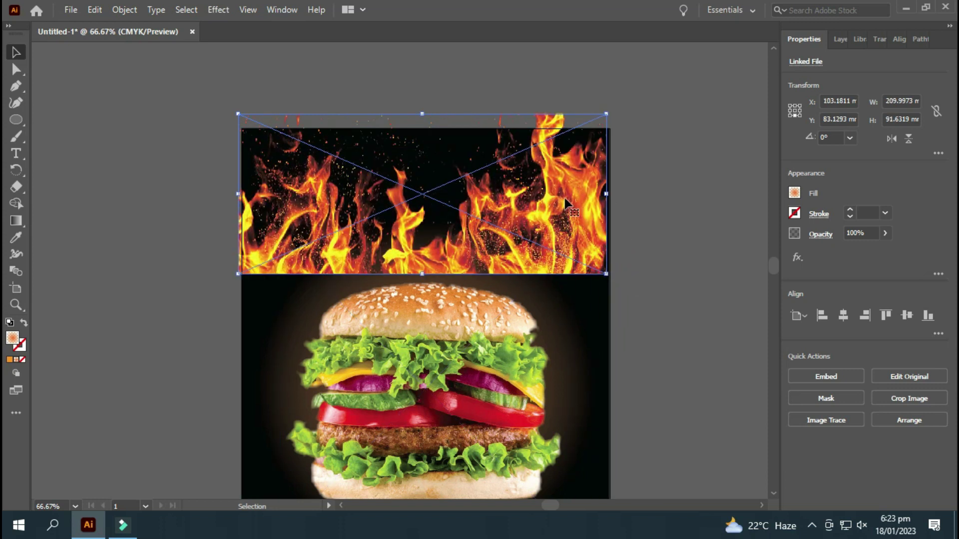
{"action": "left_click_drag", "start_coordinate": [610, 115], "coordinate": [226, 274]}
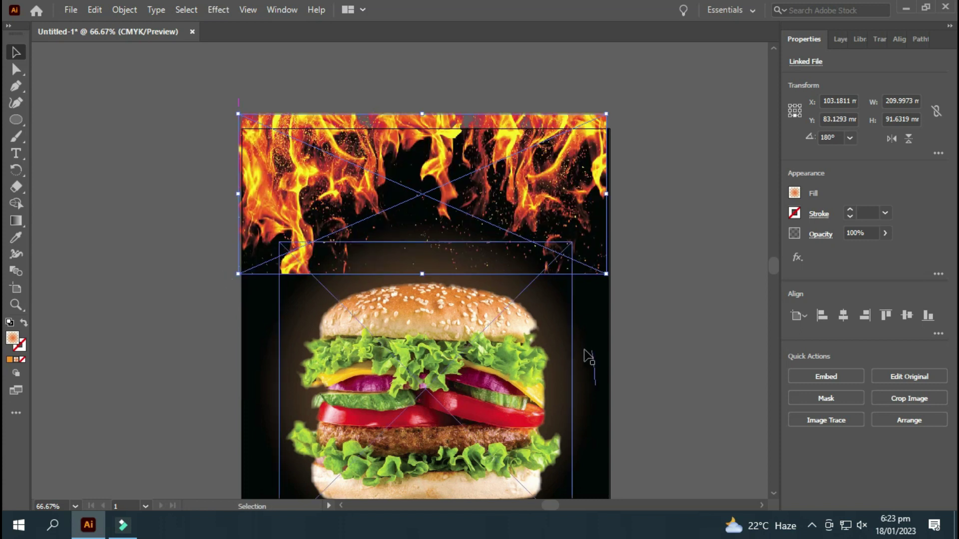
- Enlarge the flipped fire image to about 235 mm wide and center it horizontally on the artboard
{"action": "left_click_drag", "start_coordinate": [608, 275], "coordinate": [650, 292]}
{"action": "left_click_drag", "start_coordinate": [597, 210], "coordinate": [562, 194]}
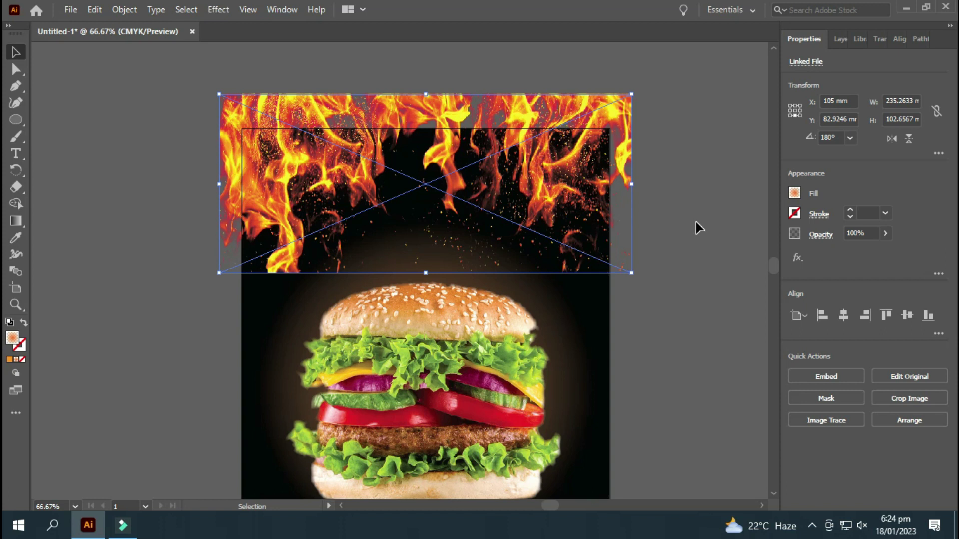
{"action": "left_click", "coordinate": [845, 315]}
- Lower the upper fire image's opacity to 46%
{"action": "left_click", "coordinate": [885, 234]}
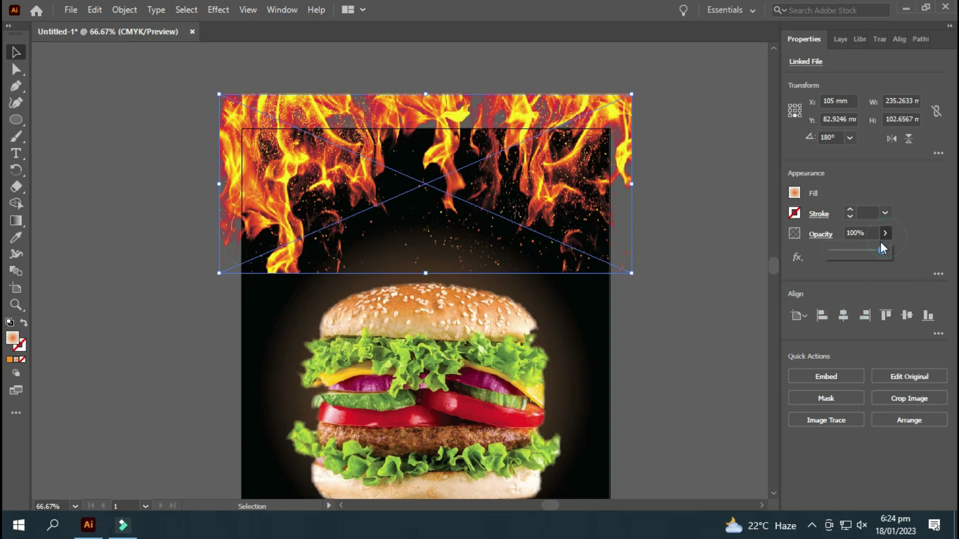
{"action": "mouse_move", "coordinate": [867, 254]}
{"action": "left_mouse_down"}
{"action": "mouse_move", "coordinate": [840, 252]}
{"action": "mouse_move", "coordinate": [850, 255]}
{"action": "left_mouse_up"}
{"action": "left_click", "coordinate": [883, 234]}
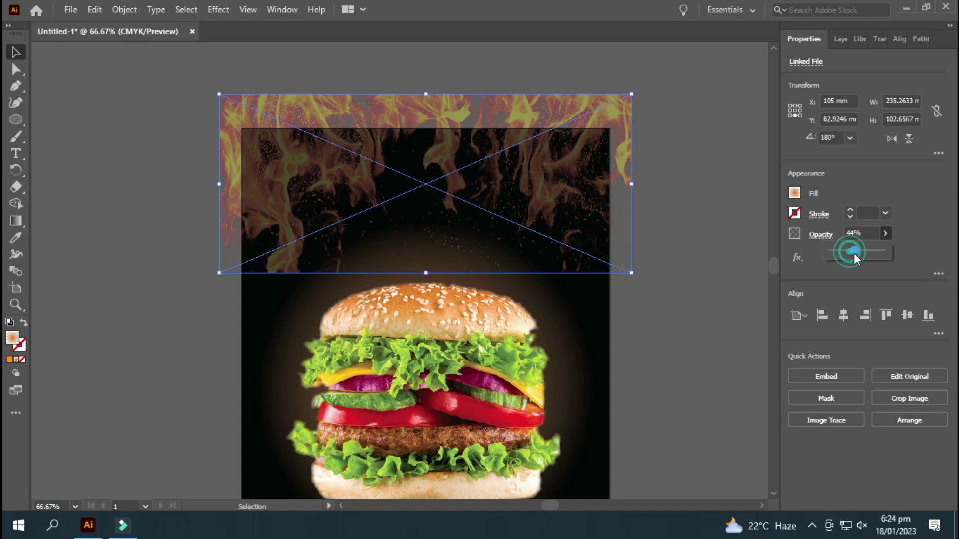
{"action": "left_click", "coordinate": [739, 295]}
{"action": "key", "text": "ctrl+0"}
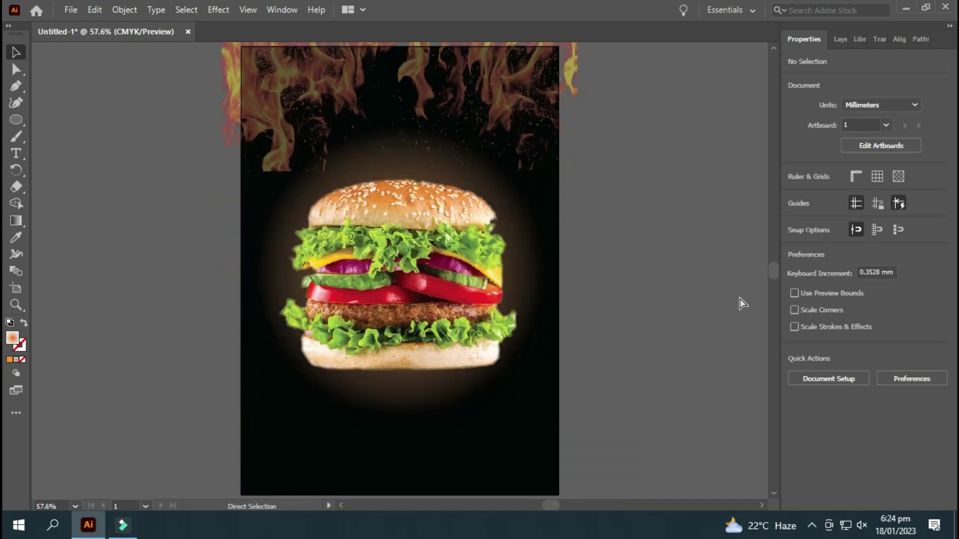
{"action": "scroll", "coordinate": [636, 264], "scroll_direction": "down", "scroll_amount": 1}
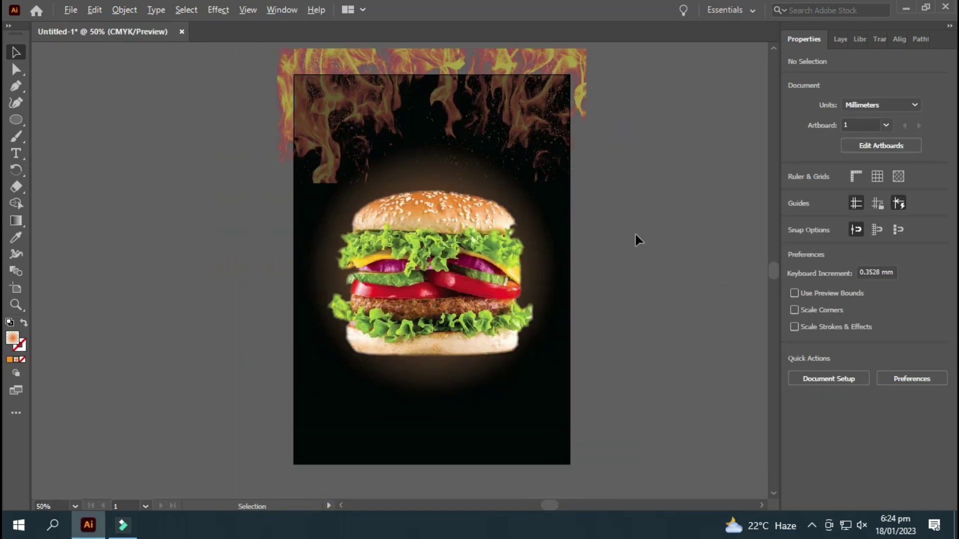
- Duplicate the faded fire image, turn the copy upright at 0° and center it horizontally across the artboard's bottom edge
{"action": "left_click", "coordinate": [537, 80]}
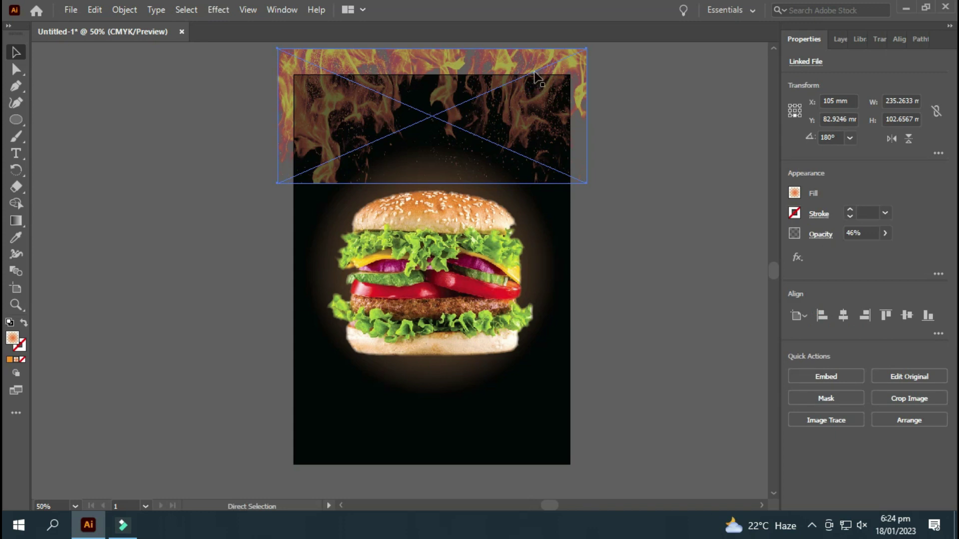
{"action": "key", "text": "ctrl+c"}
{"action": "key", "text": "ctrl+v"}
{"action": "left_click_drag", "start_coordinate": [559, 199], "coordinate": [316, 324]}
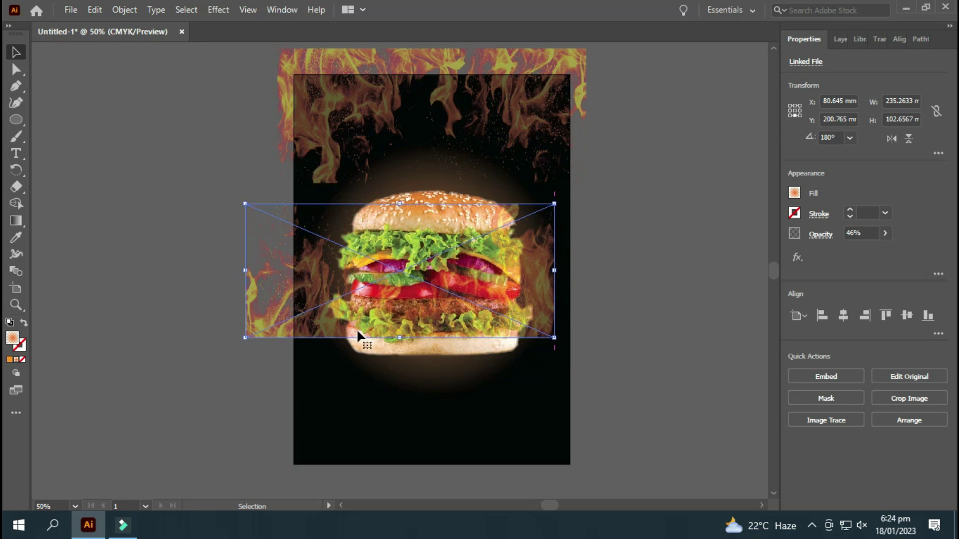
{"action": "left_click_drag", "start_coordinate": [503, 231], "coordinate": [558, 446]}
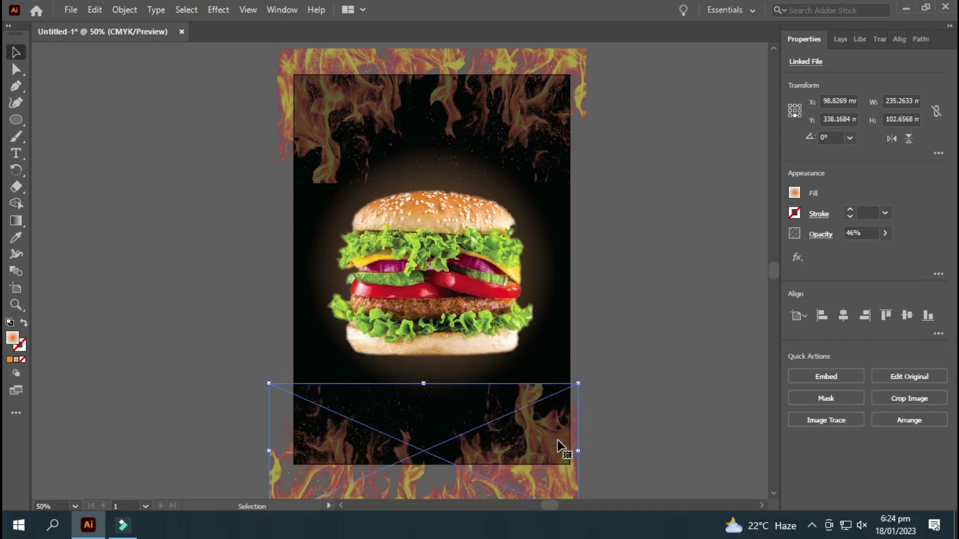
{"action": "left_click", "coordinate": [637, 419]}
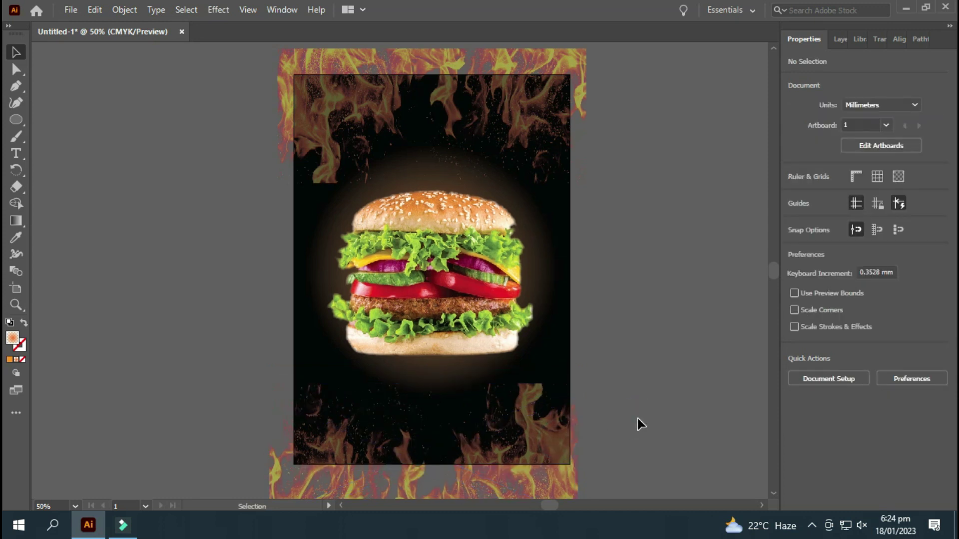
{"action": "mouse_move", "coordinate": [539, 433]}
{"action": "left_mouse_down"}
{"action": "mouse_move", "coordinate": [574, 438]}
{"action": "mouse_move", "coordinate": [541, 435]}
{"action": "left_mouse_up"}
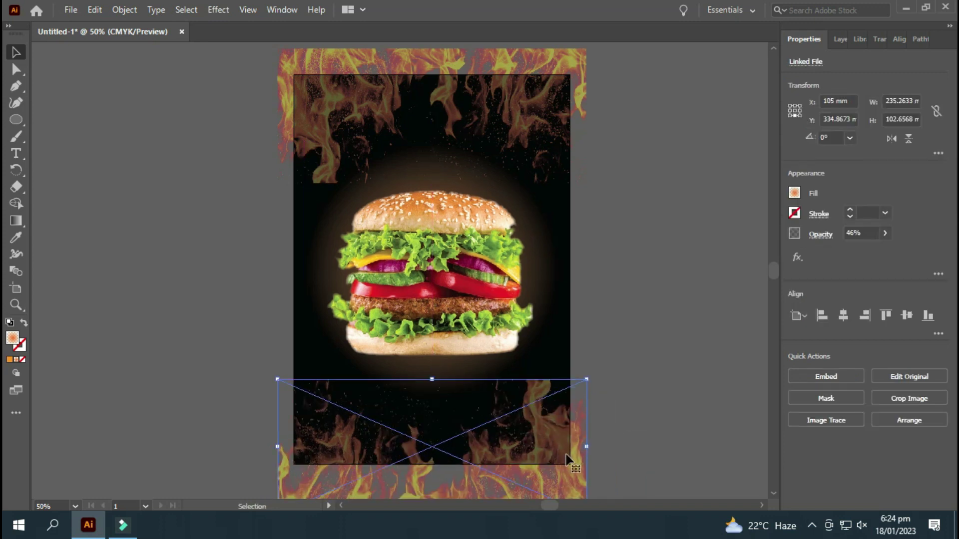
- Reduce the opacity of both fire images to 31%
{"action": "left_click", "coordinate": [553, 65], "text": "shift"}
{"action": "left_click", "coordinate": [886, 233]}
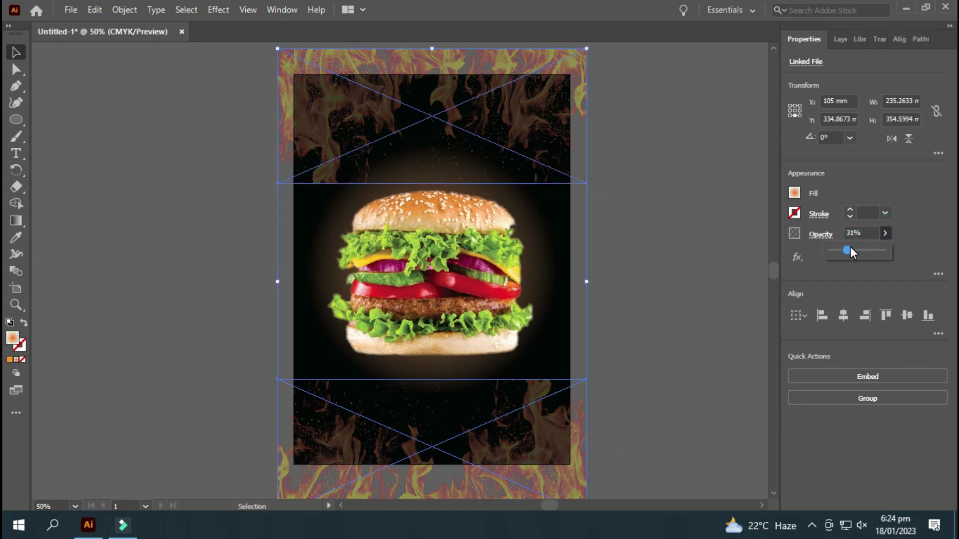
{"action": "left_click", "coordinate": [708, 316]}
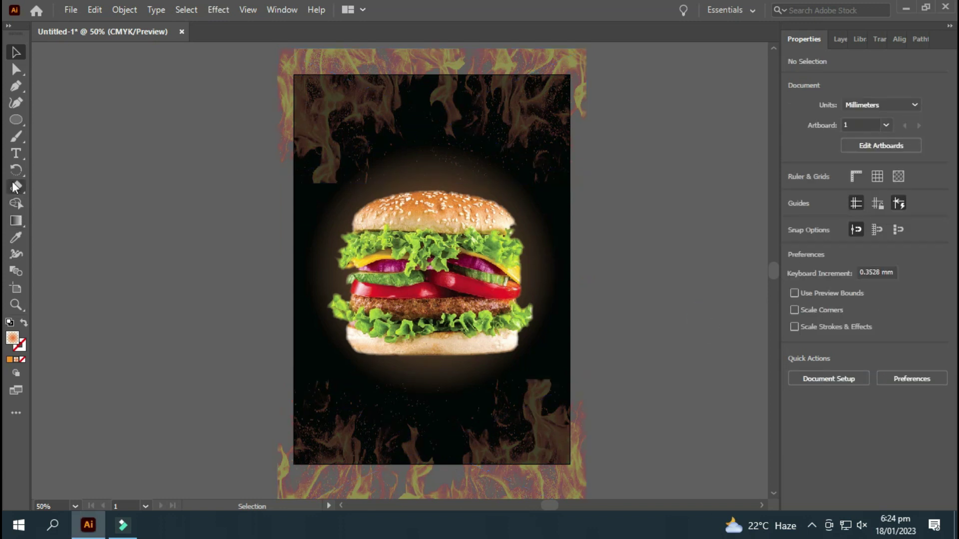
- Add the point text BEEF BURGER beside the burger and give it a white fill
{"action": "left_click", "coordinate": [15, 154]}
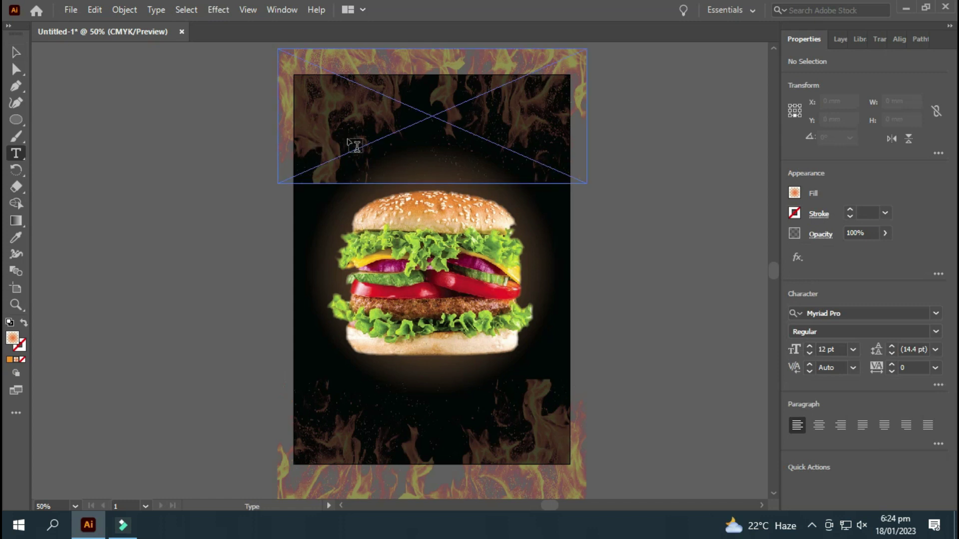
{"action": "left_click", "coordinate": [309, 212]}
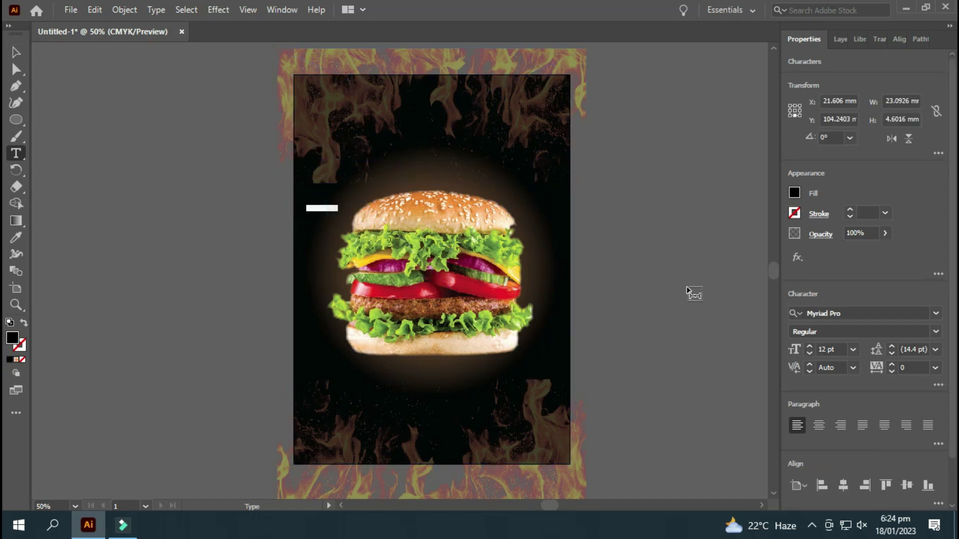
{"action": "key", "text": "BackSpace"}
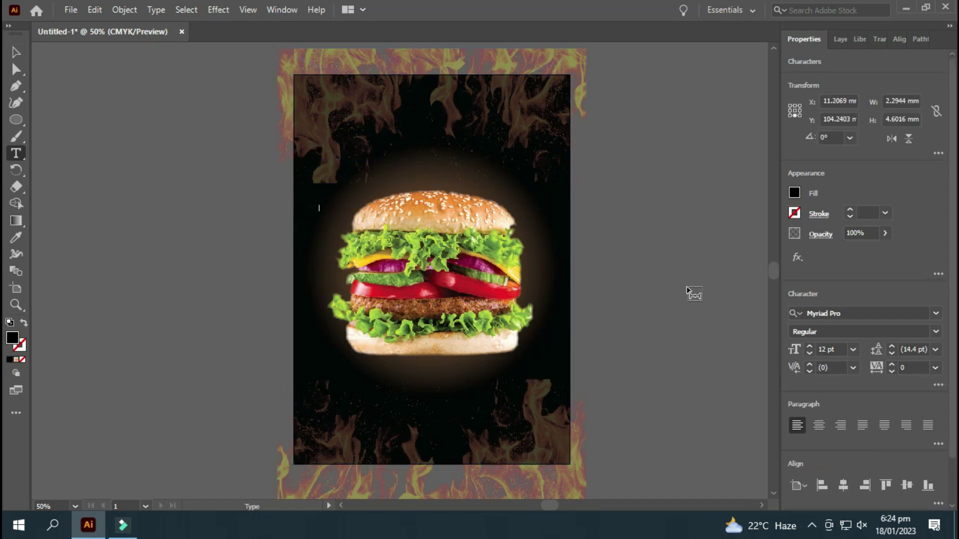
{"action": "key", "text": "ctrl+a"}
{"action": "left_click", "coordinate": [795, 192]}
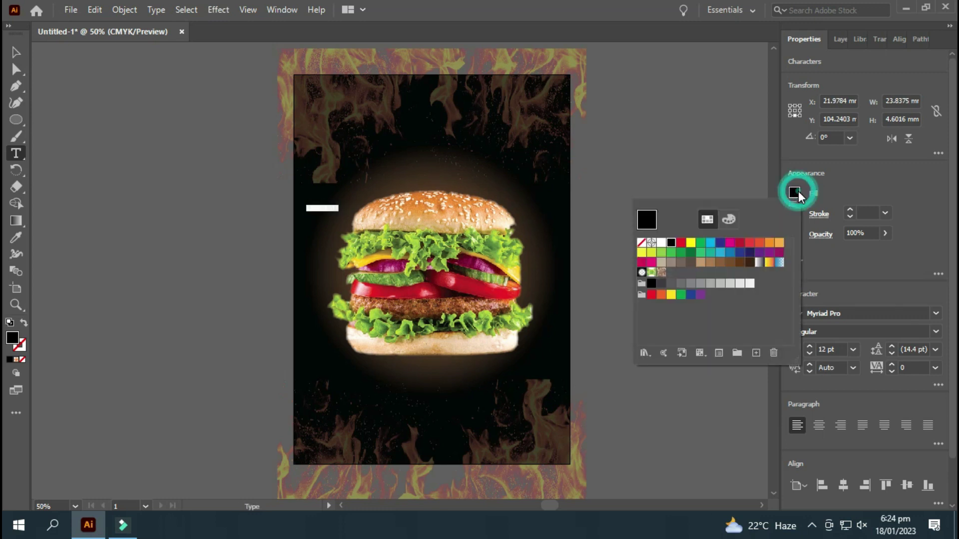
{"action": "left_click", "coordinate": [661, 243]}
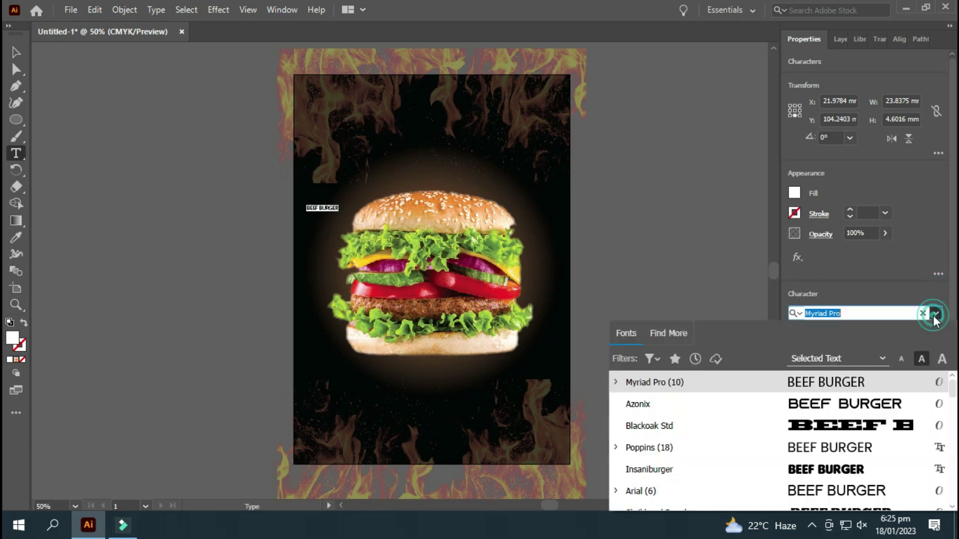
- Set the BEEF BURGER text in the Azonix font at 72 pt
{"action": "left_click", "coordinate": [935, 313]}
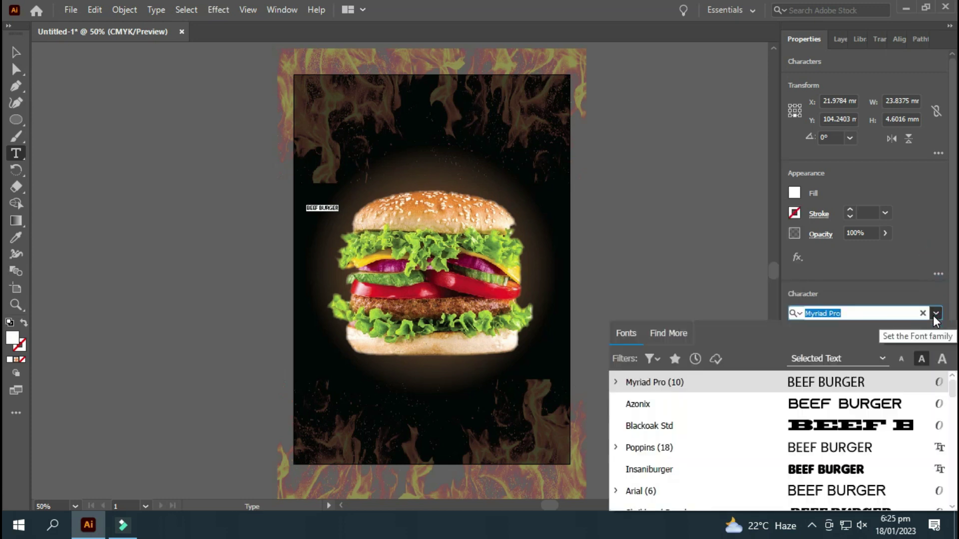
{"action": "left_click", "coordinate": [881, 408]}
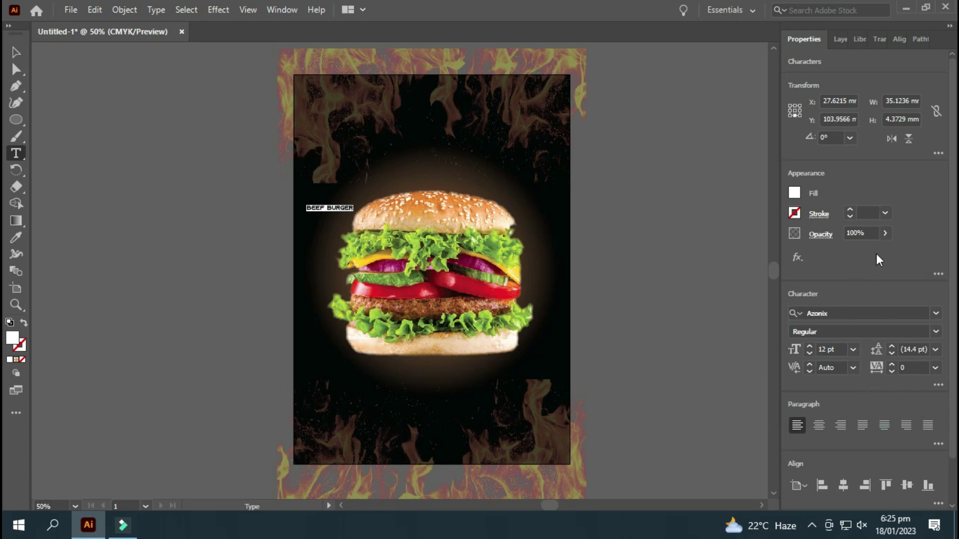
{"action": "left_click", "coordinate": [852, 349]}
{"action": "left_click", "coordinate": [855, 341]}
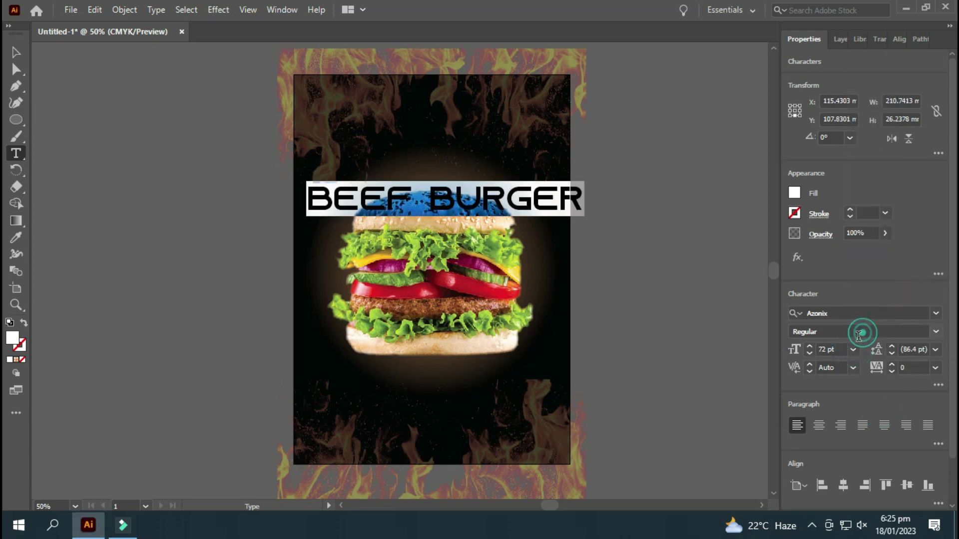
- Break the title onto two lines, with BEEF above BURGER
{"action": "left_click", "coordinate": [425, 196]}
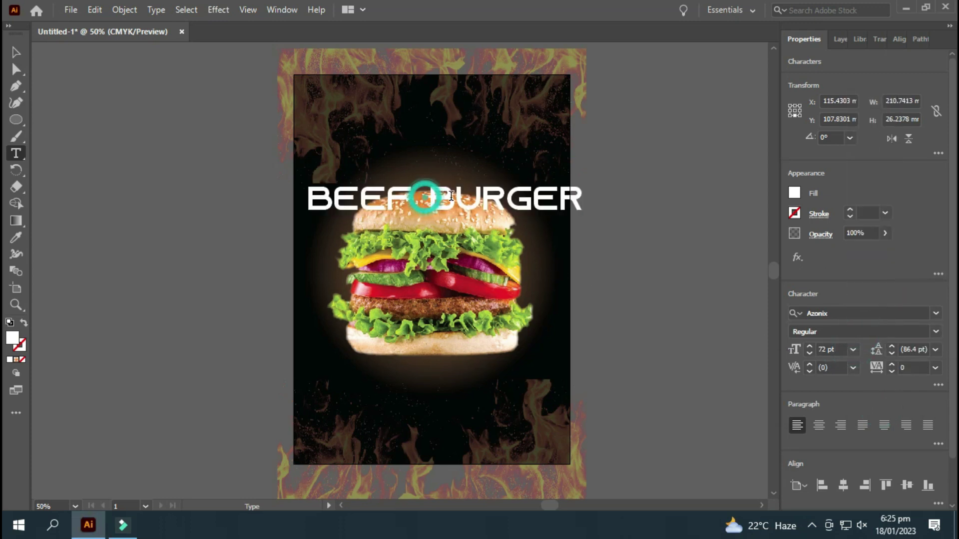
{"action": "key", "text": "BackSpace"}
{"action": "key", "text": "Return"}
- Increase the font size of the whole title to 82 pt
{"action": "key", "text": "ctrl+a"}
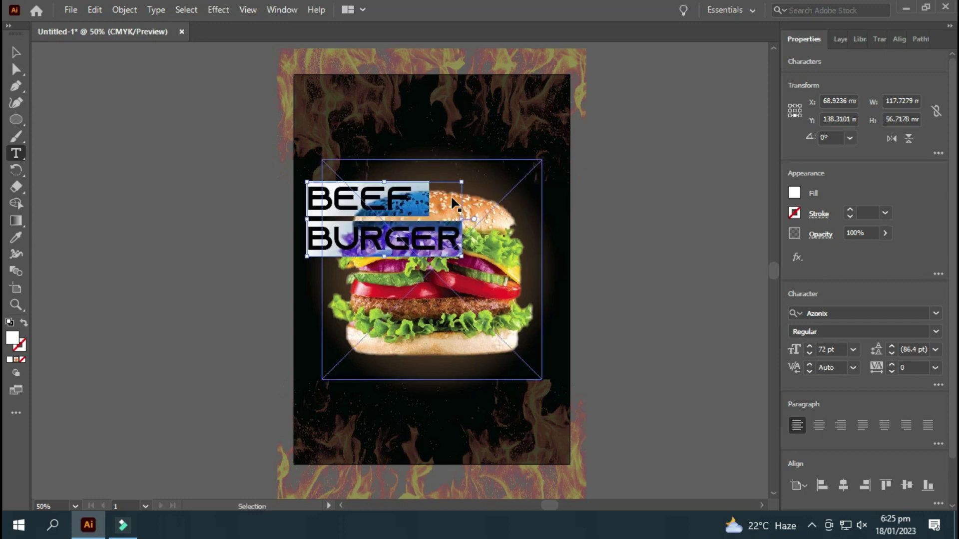
{"action": "left_click", "coordinate": [811, 346]}
{"action": "left_click", "coordinate": [811, 346]}
{"action": "left_click", "coordinate": [810, 346]}
{"action": "left_click", "coordinate": [811, 346]}
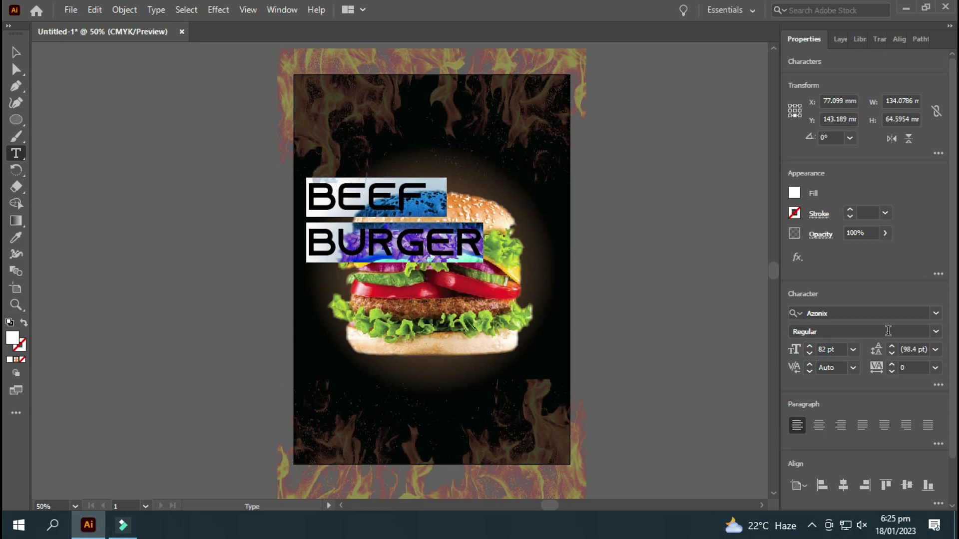
- Change the title's font to Insaniburger and its size to 140 pt
{"action": "left_click", "coordinate": [931, 313]}
{"action": "left_click", "coordinate": [933, 314]}
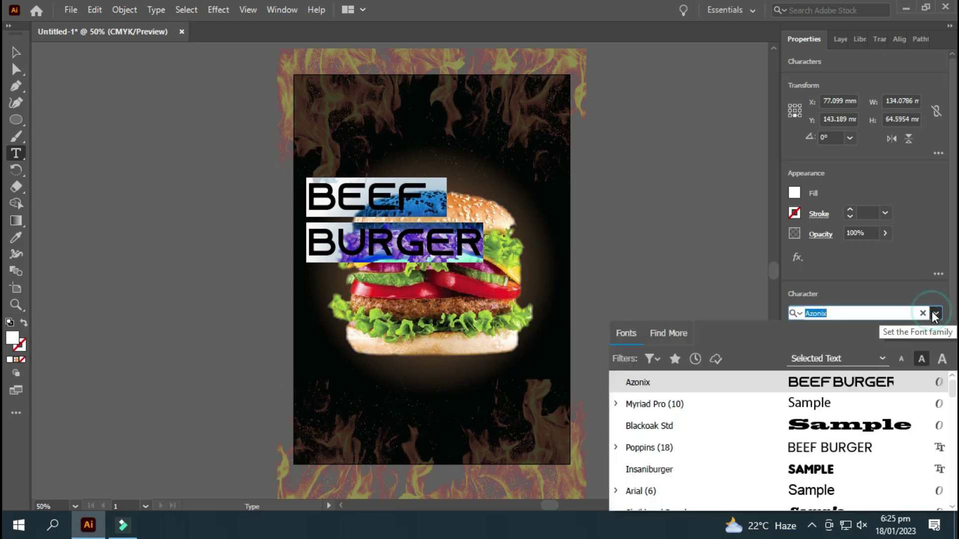
{"action": "left_click", "coordinate": [850, 470]}
{"action": "left_click", "coordinate": [840, 349]}
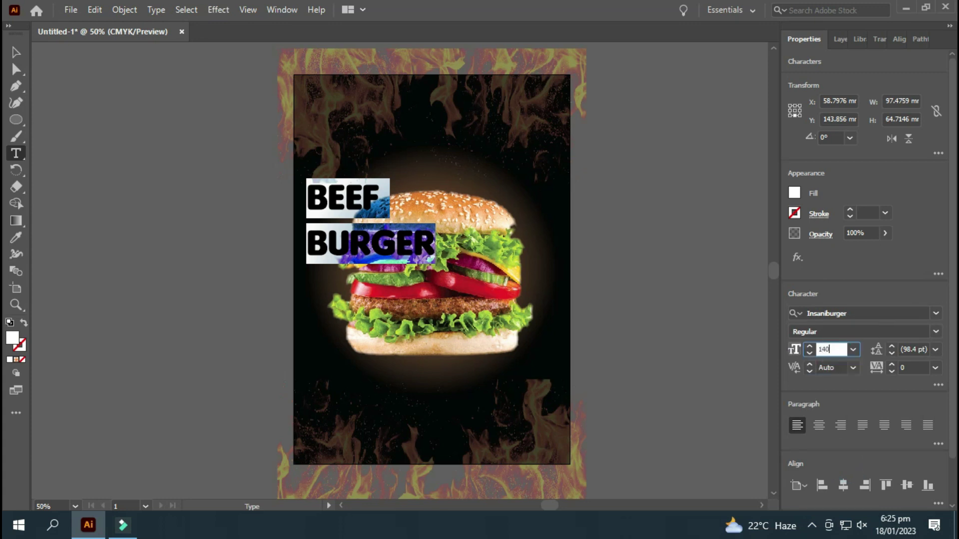
{"action": "key", "text": "Return"}
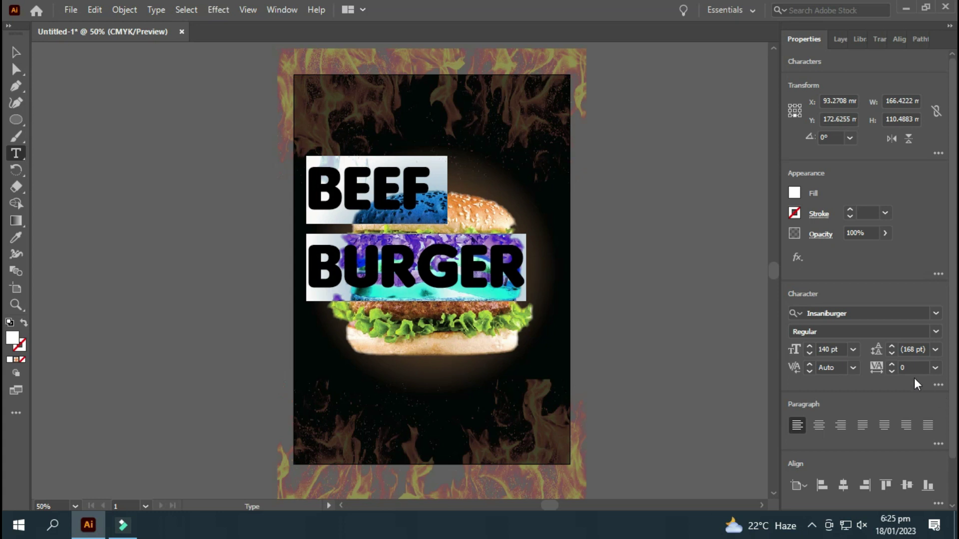
- Reduce the title's leading stepwise to 154 pt and try the 72 pt preset
{"action": "left_click", "coordinate": [890, 354]}
{"action": "left_click", "coordinate": [891, 355]}
{"action": "left_click", "coordinate": [891, 355]}
{"action": "left_click", "coordinate": [891, 354]}
{"action": "left_click", "coordinate": [890, 355]}
{"action": "left_click", "coordinate": [891, 354]}
{"action": "left_click", "coordinate": [890, 354]}
{"action": "left_click", "coordinate": [891, 354]}
{"action": "left_click", "coordinate": [891, 354]}
{"action": "left_click", "coordinate": [935, 350]}
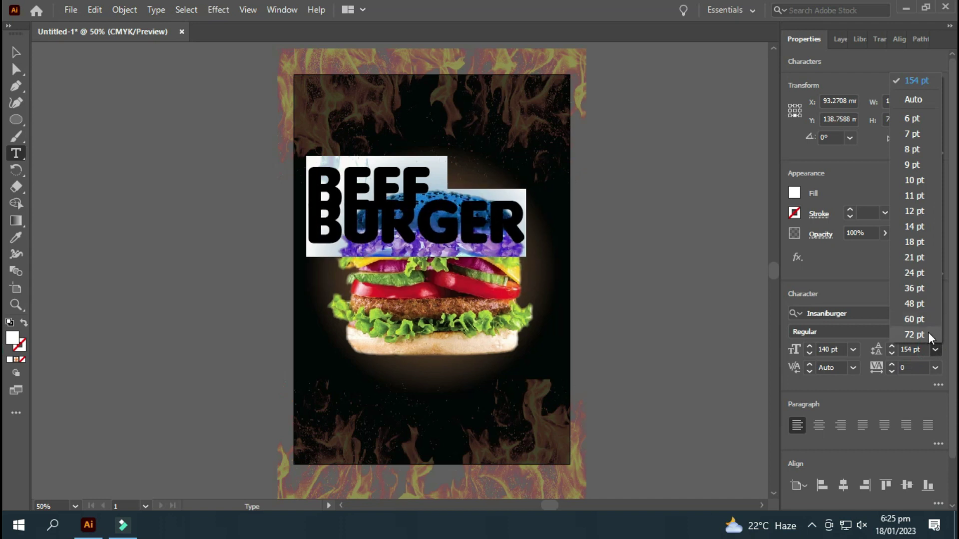
{"action": "left_click", "coordinate": [927, 333]}
- Set the title's leading to 100 pt
{"action": "left_click", "coordinate": [908, 350]}
{"action": "type", "text": "100"}
{"action": "key", "text": "Return"}
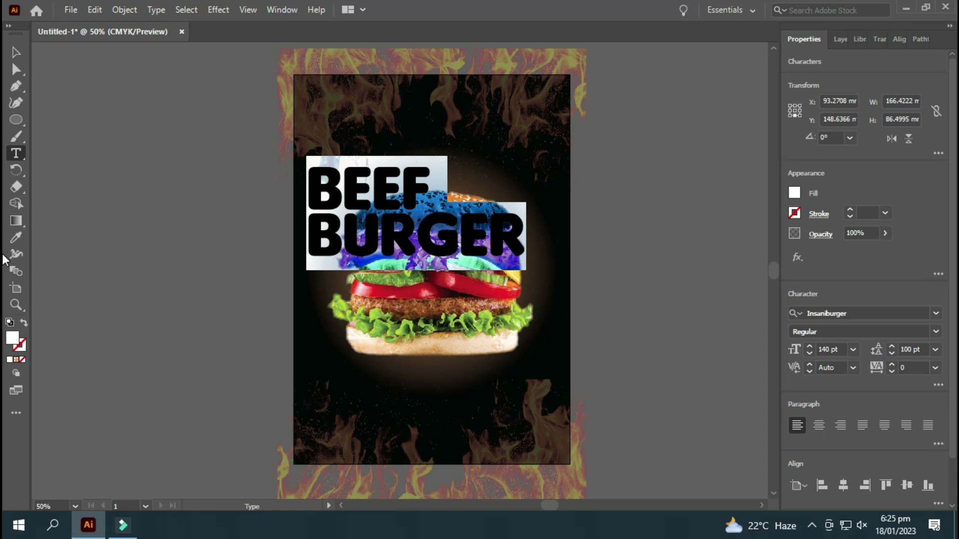
- Move the title above the burger, scale it down to about 140 mm wide and center it horizontally on the artboard
{"action": "left_click", "coordinate": [16, 52]}
{"action": "left_click_drag", "start_coordinate": [420, 248], "coordinate": [438, 172]}
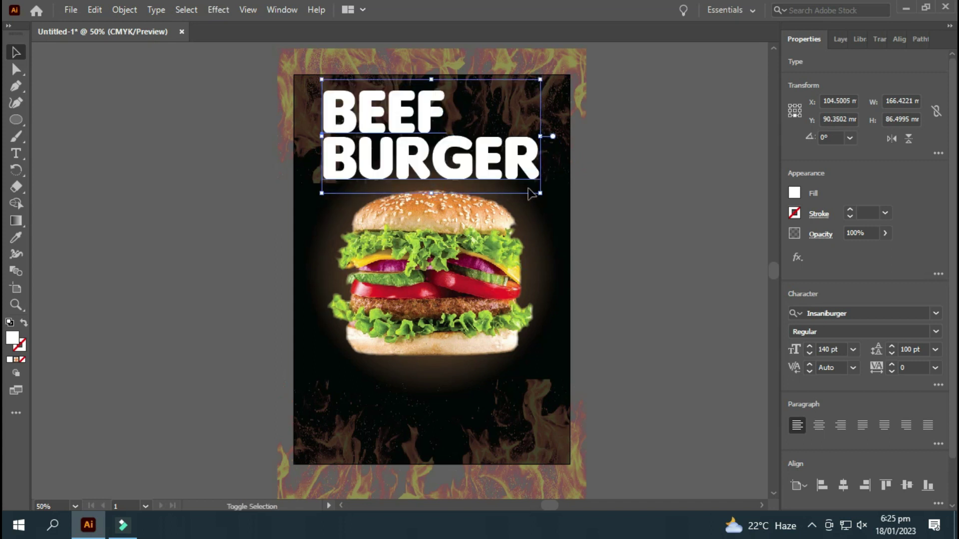
{"action": "left_click_drag", "start_coordinate": [540, 194], "coordinate": [478, 167]}
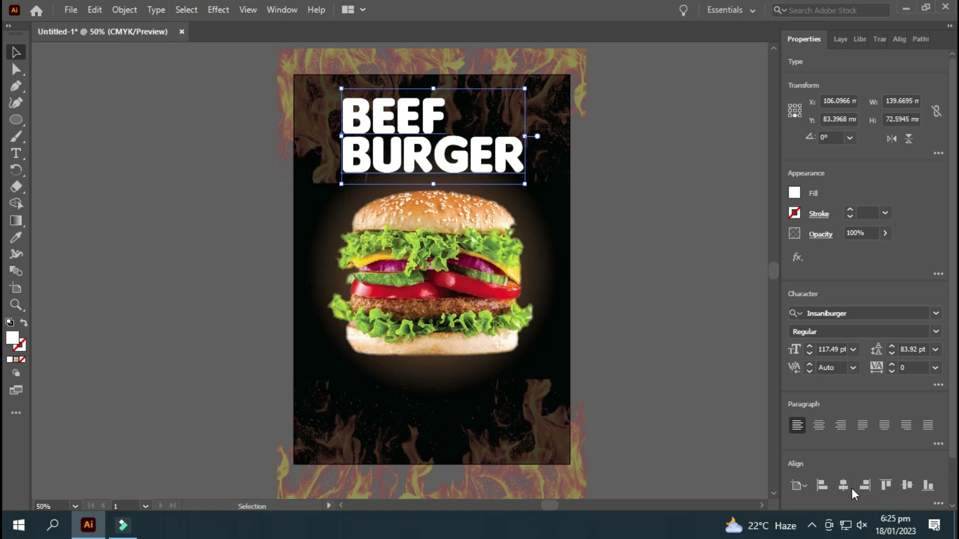
{"action": "left_click", "coordinate": [850, 487]}
{"action": "left_click", "coordinate": [701, 390]}
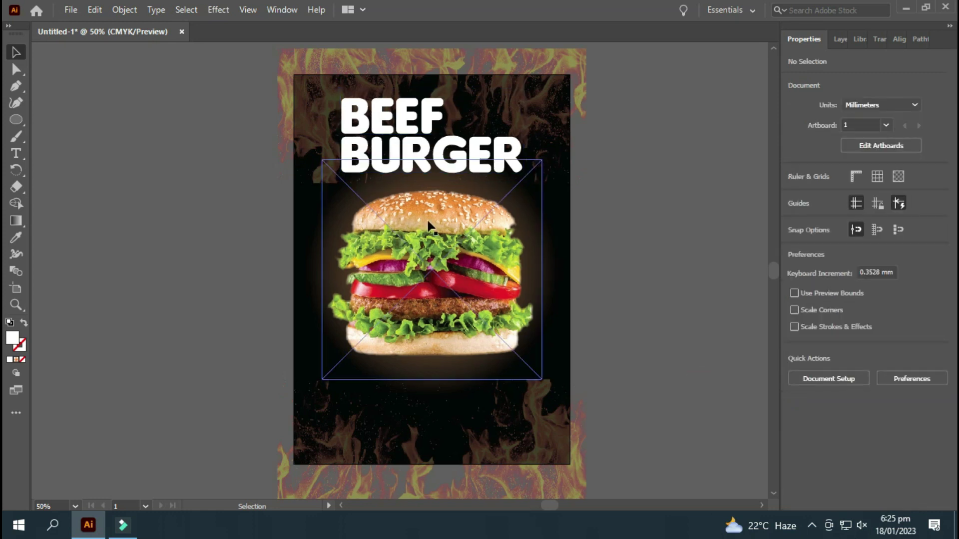
- Bring the upper fire image to the front of the artwork, then deselect it
{"action": "left_click", "coordinate": [528, 50]}
{"action": "right_click", "coordinate": [528, 50]}
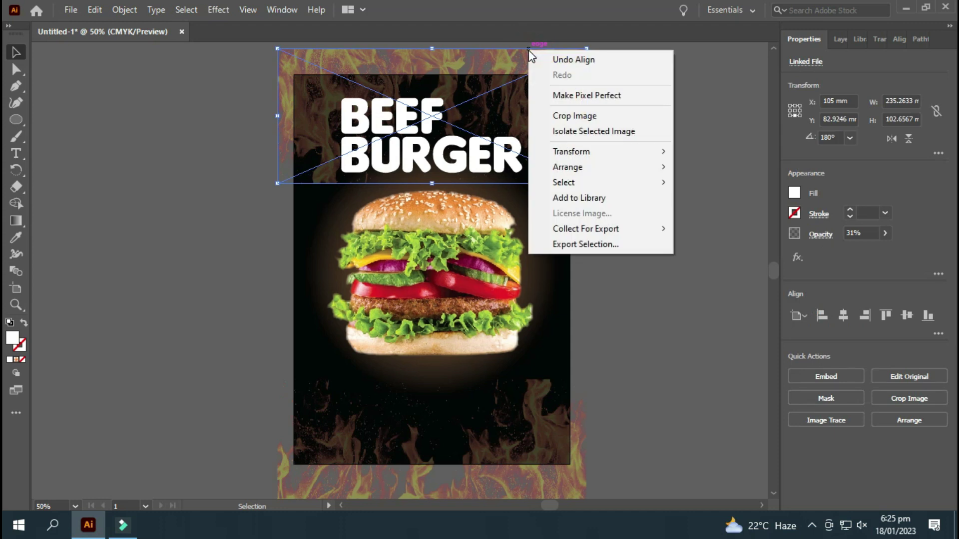
{"action": "mouse_move", "coordinate": [622, 167]}
{"action": "left_click", "coordinate": [746, 167]}
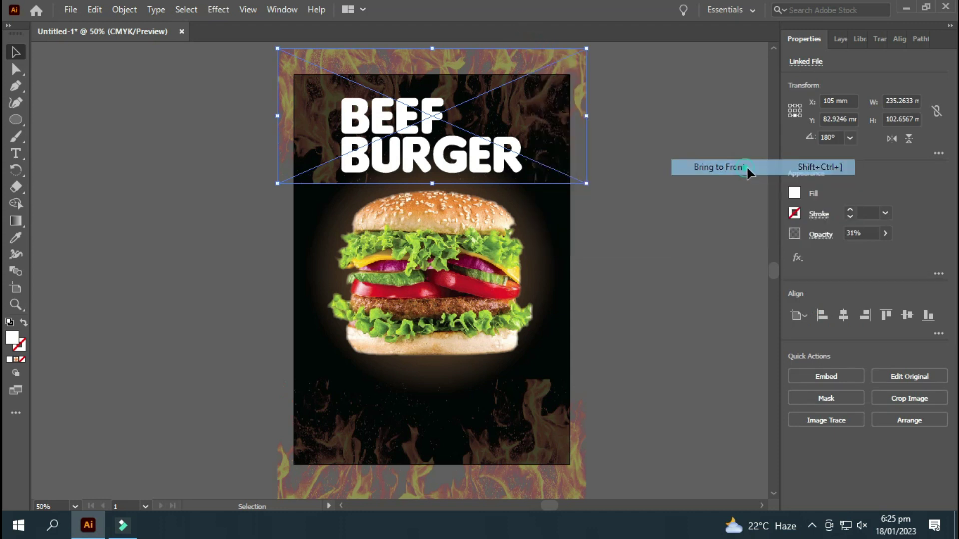
{"action": "left_click", "coordinate": [724, 240]}
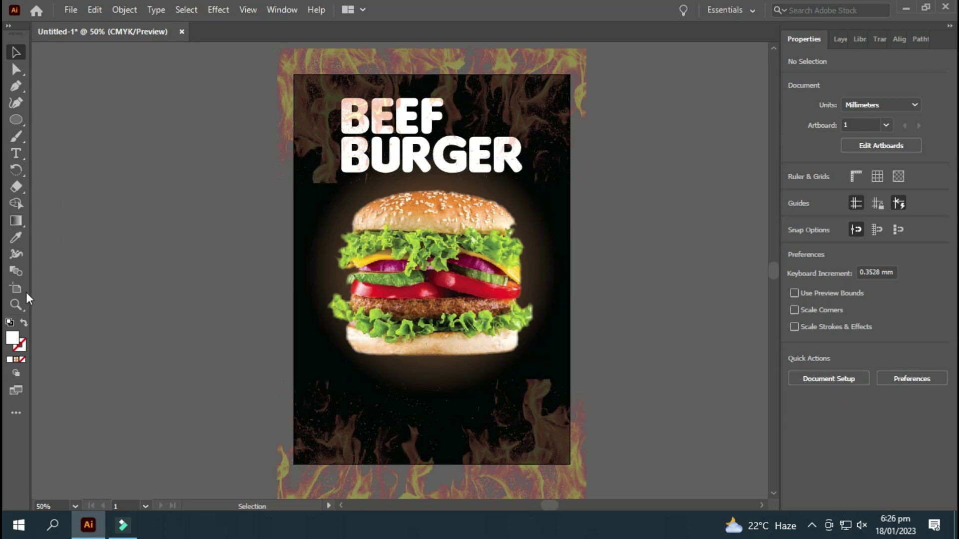
- Draw a white rectangle about 125 × 32 mm beside the artboard and round its corners
{"action": "left_click_drag", "start_coordinate": [16, 120], "coordinate": [62, 118]}
{"action": "left_click_drag", "start_coordinate": [74, 347], "coordinate": [237, 389]}
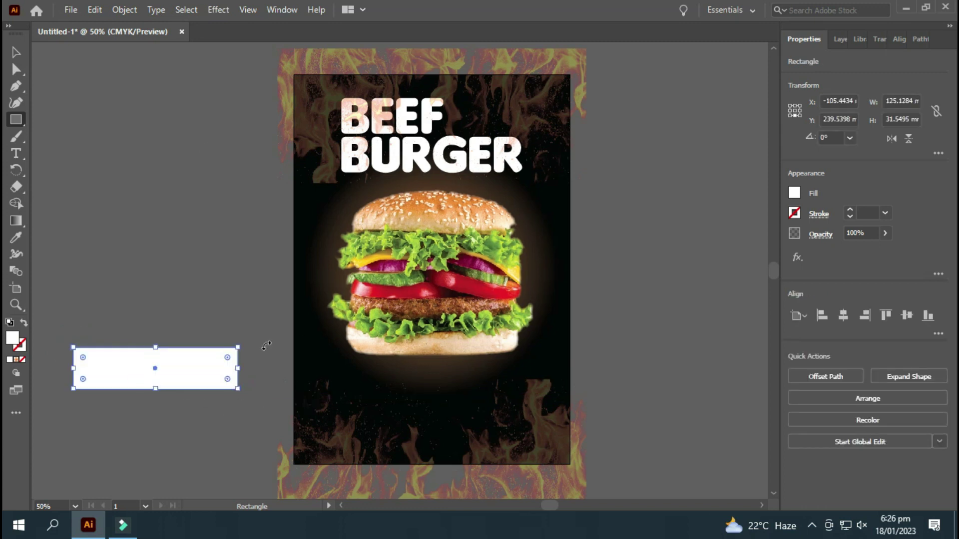
{"action": "left_click", "coordinate": [16, 69]}
{"action": "mouse_move", "coordinate": [83, 358]}
{"action": "left_mouse_down"}
{"action": "mouse_move", "coordinate": [91, 367]}
{"action": "mouse_move", "coordinate": [84, 362]}
{"action": "left_mouse_up"}
{"action": "left_click", "coordinate": [16, 52]}
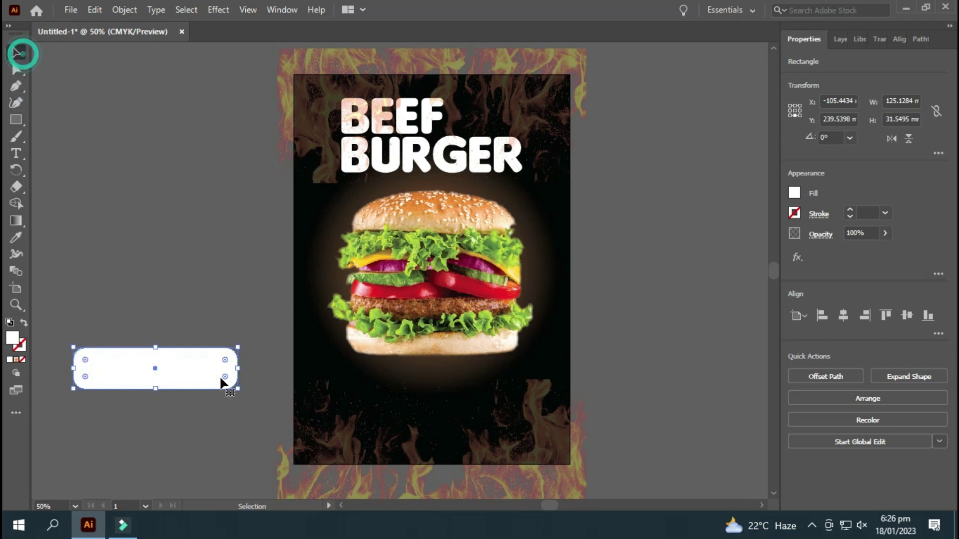
- Flatten the rounded rectangle to about 20 mm high, place it below the burger and center it horizontally on the artboard
{"action": "left_click_drag", "start_coordinate": [157, 389], "coordinate": [458, 401]}
{"action": "left_click", "coordinate": [844, 316]}
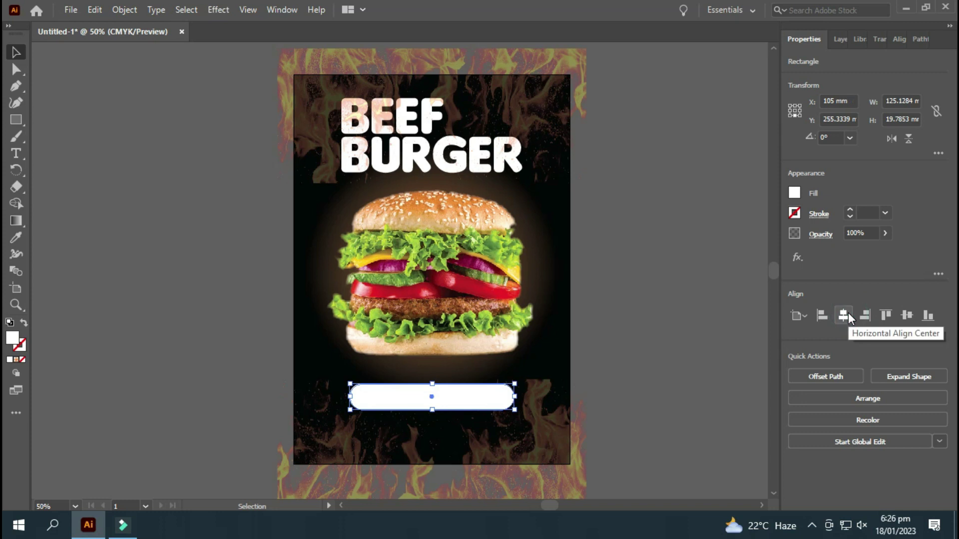
{"action": "left_click", "coordinate": [677, 372]}
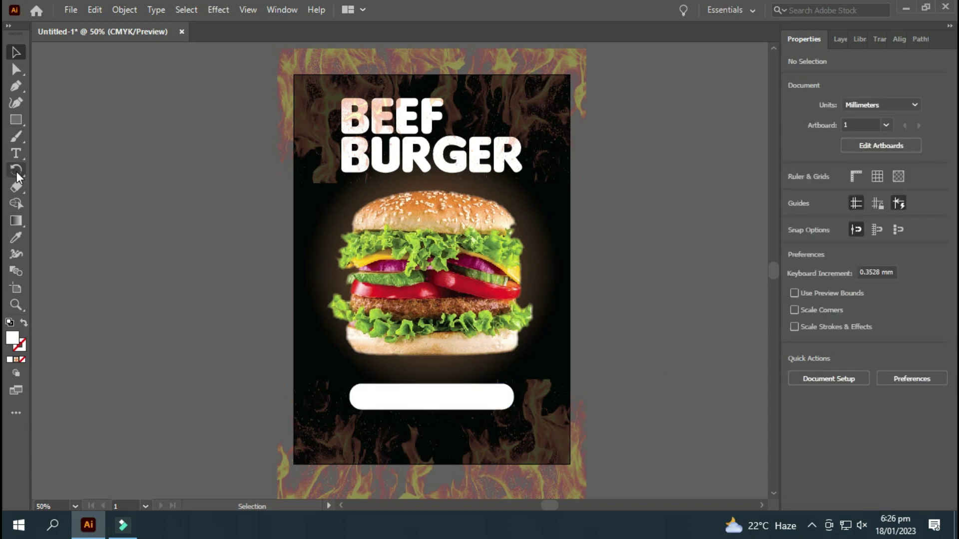
- Add a line of point text reading "ORDER NOW !" beside the artboard
{"action": "left_click", "coordinate": [16, 153]}
{"action": "left_click", "coordinate": [124, 341]}
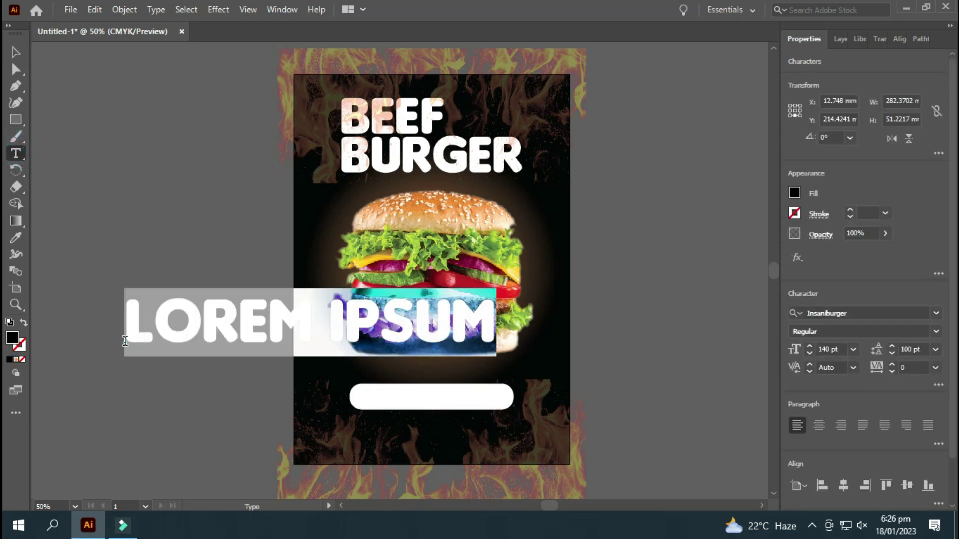
{"action": "type", "text": "ORD"}
{"action": "type", "text": "R "}
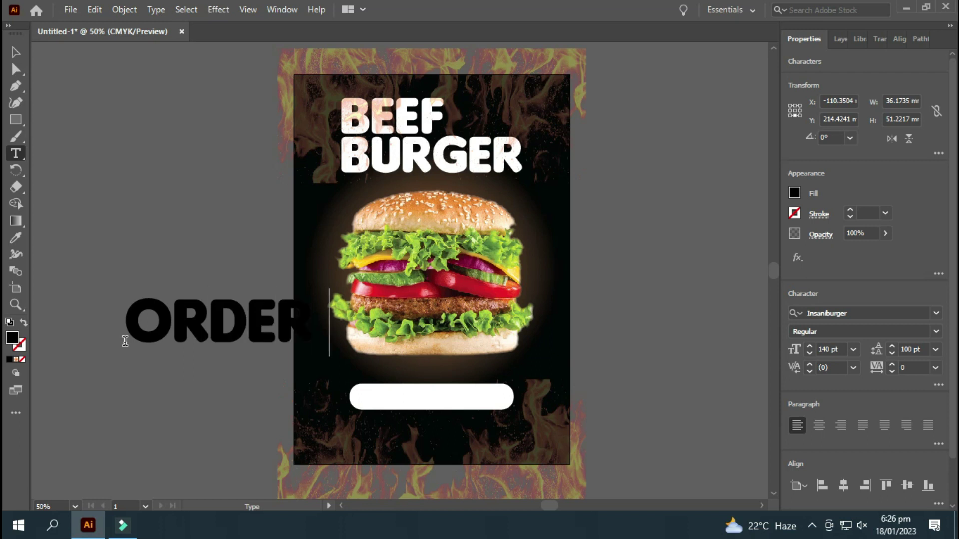
{"action": "type", "text": "NOW !"}
{"action": "key", "text": "Escape"}
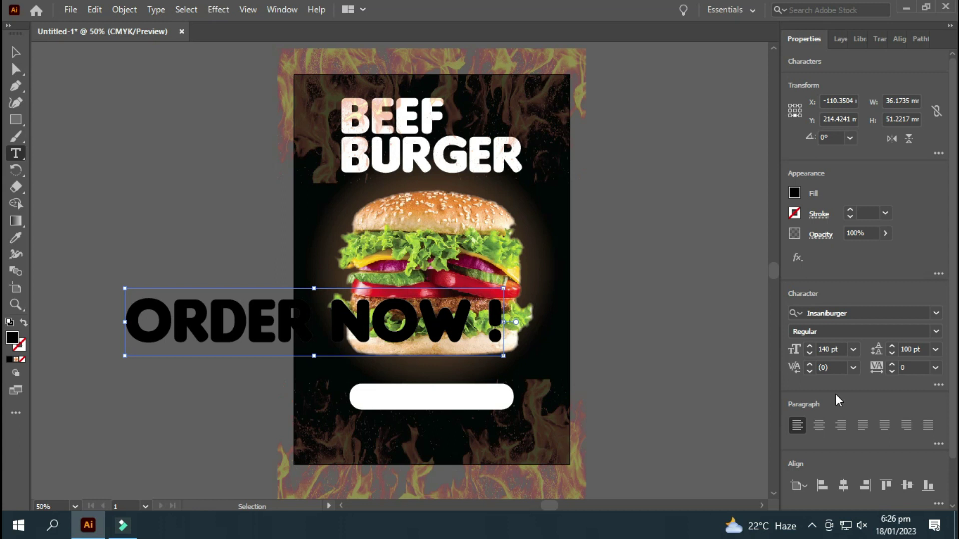
- Change the ORDER NOW ! text to Myriad Pro, trying 100 pt before setting its size to 60 pt
{"action": "key", "text": "ctrl+a"}
{"action": "left_click", "coordinate": [935, 313]}
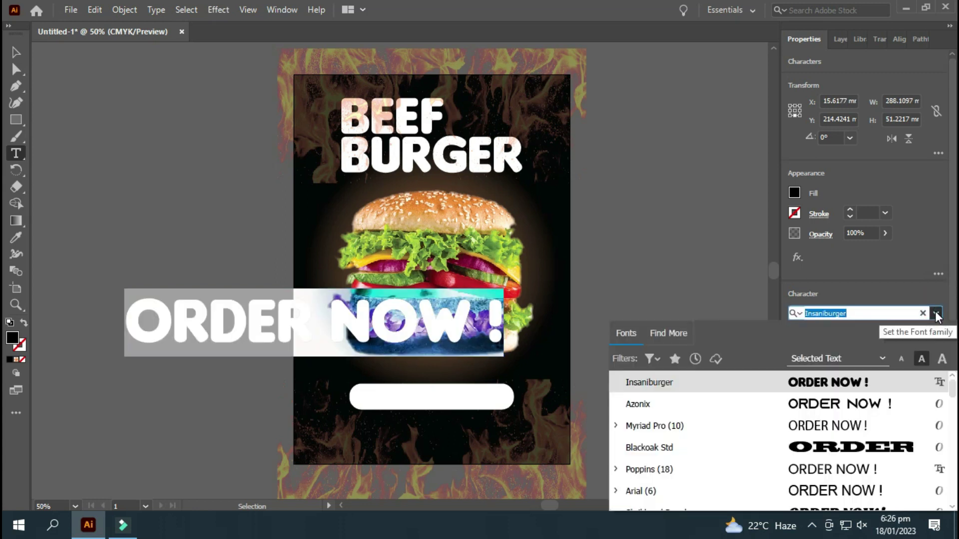
{"action": "left_click", "coordinate": [896, 426]}
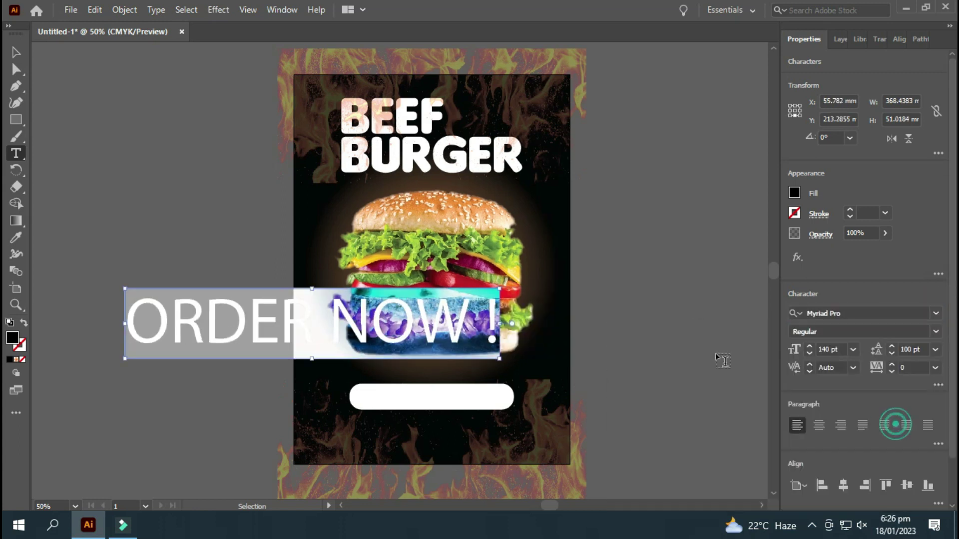
{"action": "left_click", "coordinate": [830, 350]}
{"action": "type", "text": "100"}
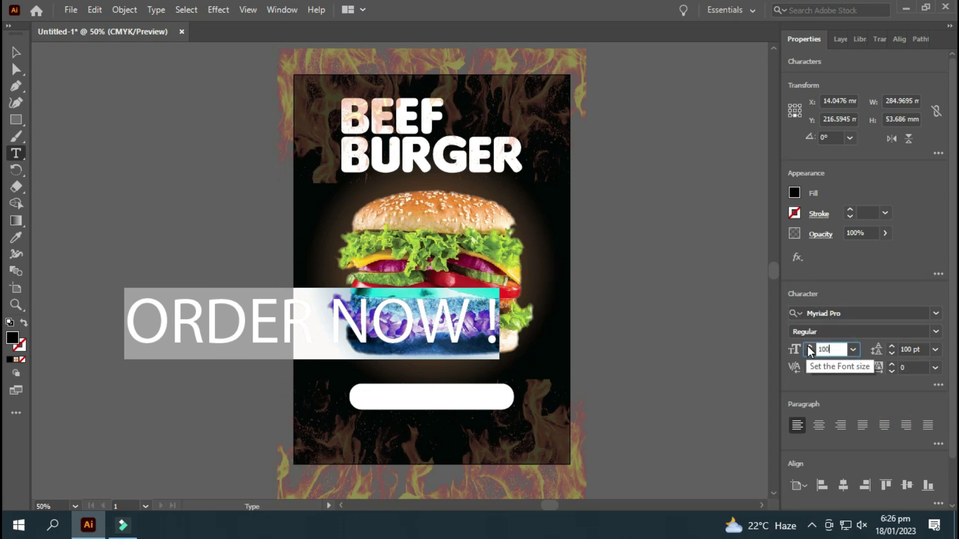
{"action": "key", "text": "Return"}
{"action": "left_click", "coordinate": [834, 350]}
{"action": "type", "text": "60"}
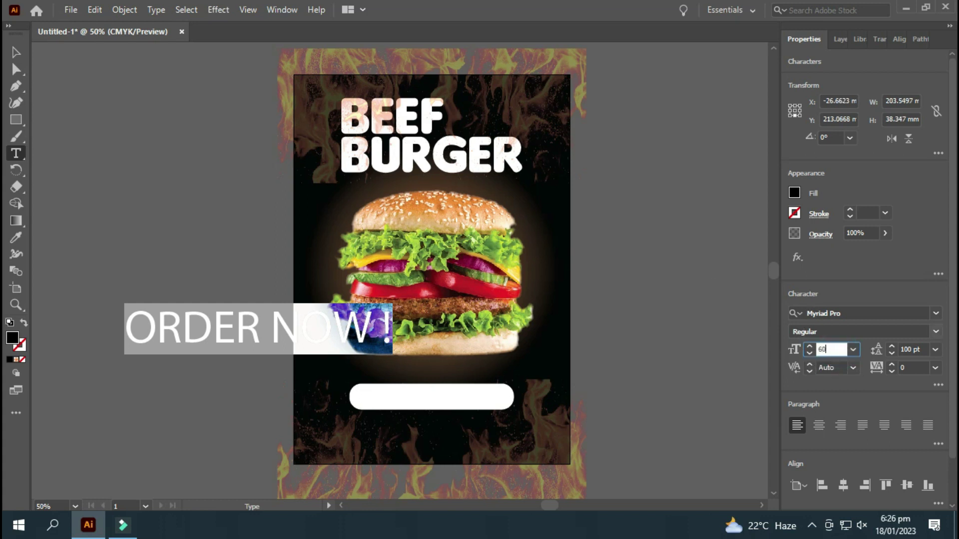
{"action": "key", "text": "Return"}
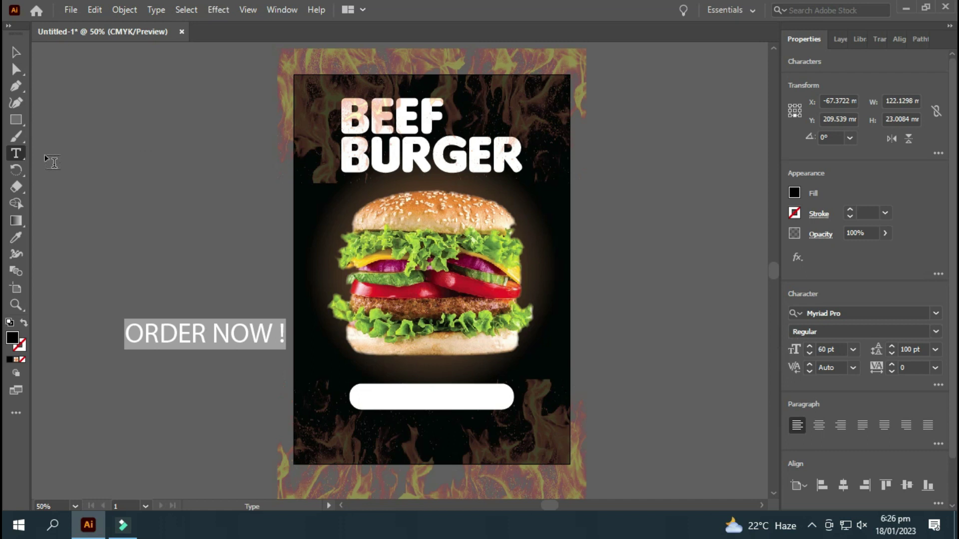
- Move the ORDER NOW ! text onto the white rounded rectangle, center it horizontally on the artboard and scale it down slightly
{"action": "left_click", "coordinate": [15, 52]}
{"action": "left_click_drag", "start_coordinate": [198, 342], "coordinate": [424, 407]}
{"action": "scroll", "coordinate": [426, 409], "scroll_direction": "up", "scroll_amount": 3}
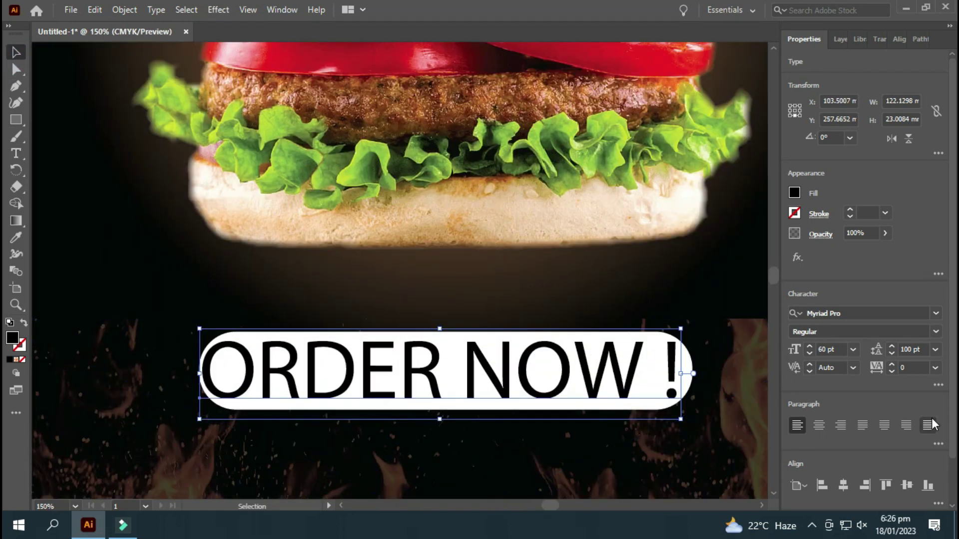
{"action": "left_click", "coordinate": [842, 485]}
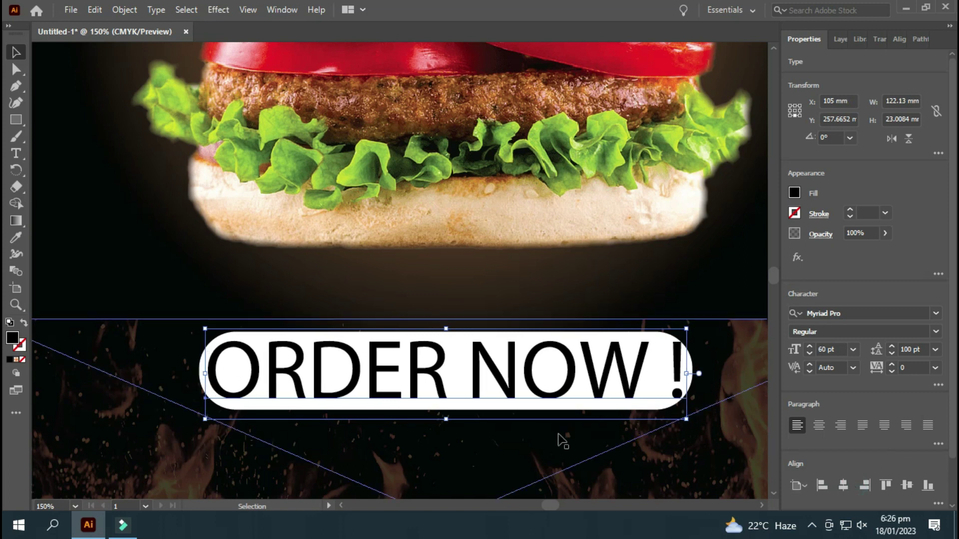
{"action": "left_click_drag", "start_coordinate": [686, 420], "coordinate": [662, 406]}
- Center the text and the rounded rectangle on each other, then group them and center the group horizontally on the artboard
{"action": "left_click", "coordinate": [670, 379], "text": "shift"}
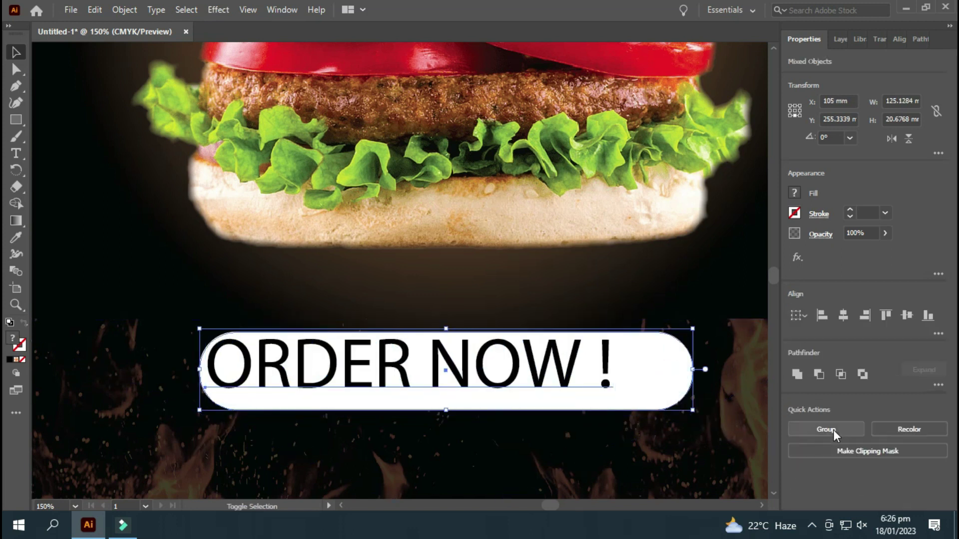
{"action": "left_click", "coordinate": [843, 315]}
{"action": "left_click", "coordinate": [906, 315]}
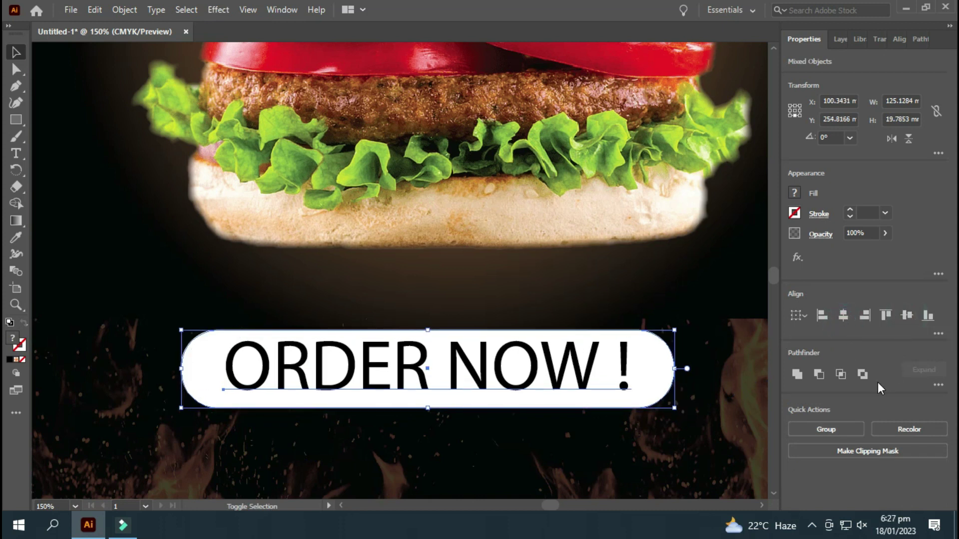
{"action": "key", "text": "ctrl+g"}
{"action": "left_click", "coordinate": [843, 315]}
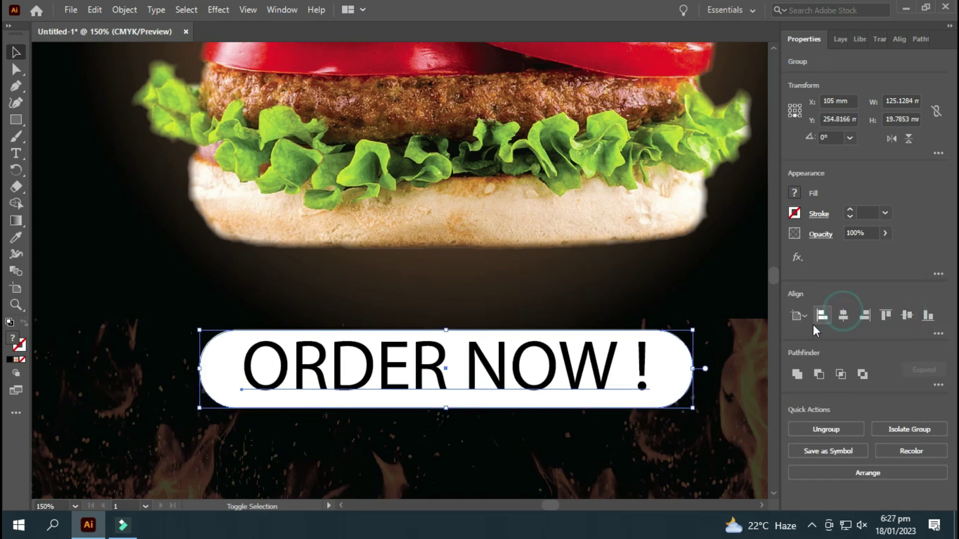
- Delete the stray copy of the ORDER NOW ! text beside the artboard
{"action": "key", "text": "ctrl+0"}
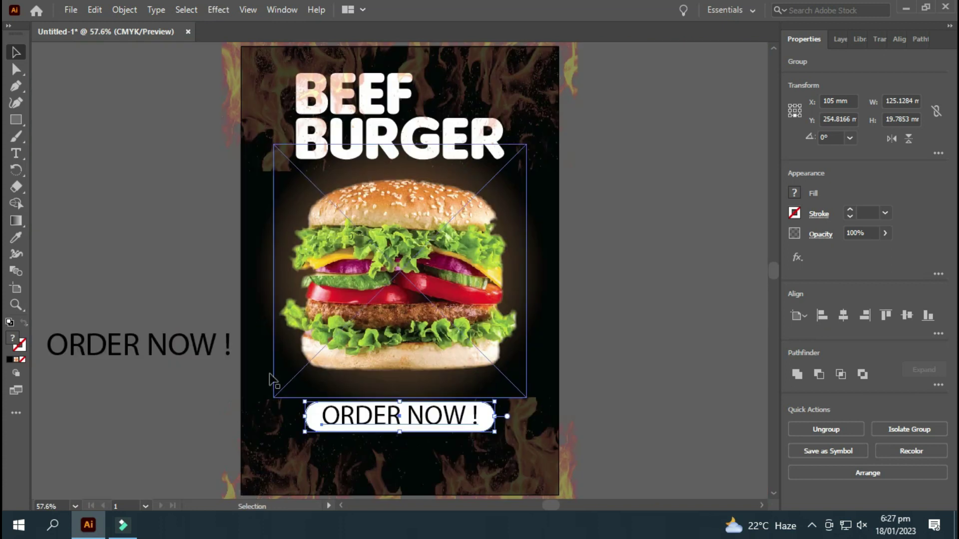
{"action": "left_click", "coordinate": [110, 342]}
{"action": "key", "text": "Delete"}
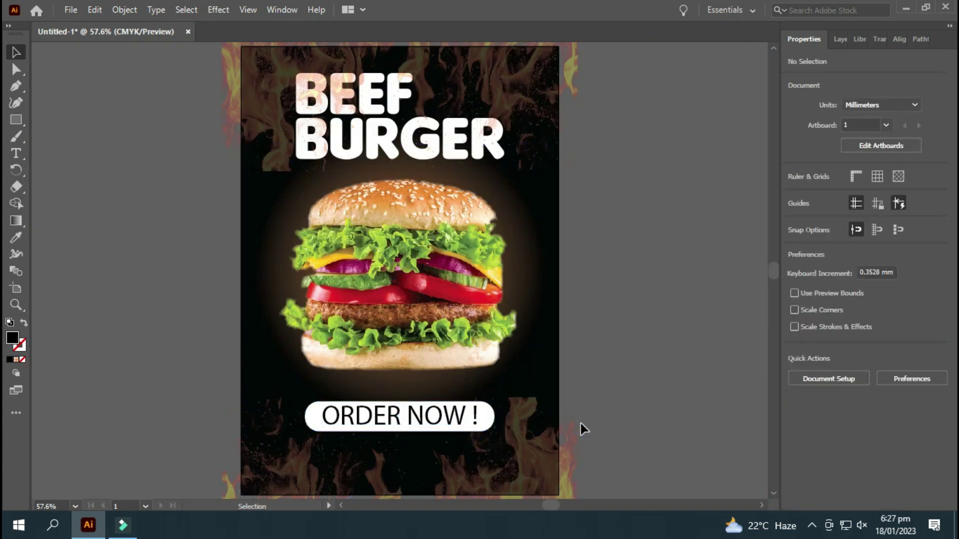
- Set the fill color to white (FFFFFF) and draw a rectangle about 214 × 297 mm covering the whole artboard
{"action": "scroll", "coordinate": [501, 384], "scroll_direction": "down", "scroll_amount": 1}
{"action": "scroll", "coordinate": [497, 378], "scroll_direction": "down", "scroll_amount": 1}
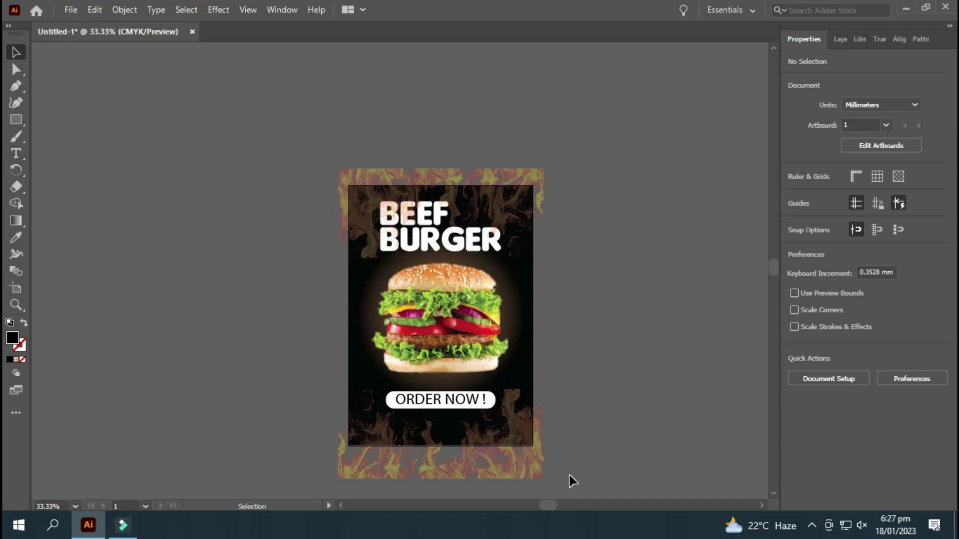
{"action": "left_click", "coordinate": [16, 119]}
{"action": "left_click", "coordinate": [14, 341]}
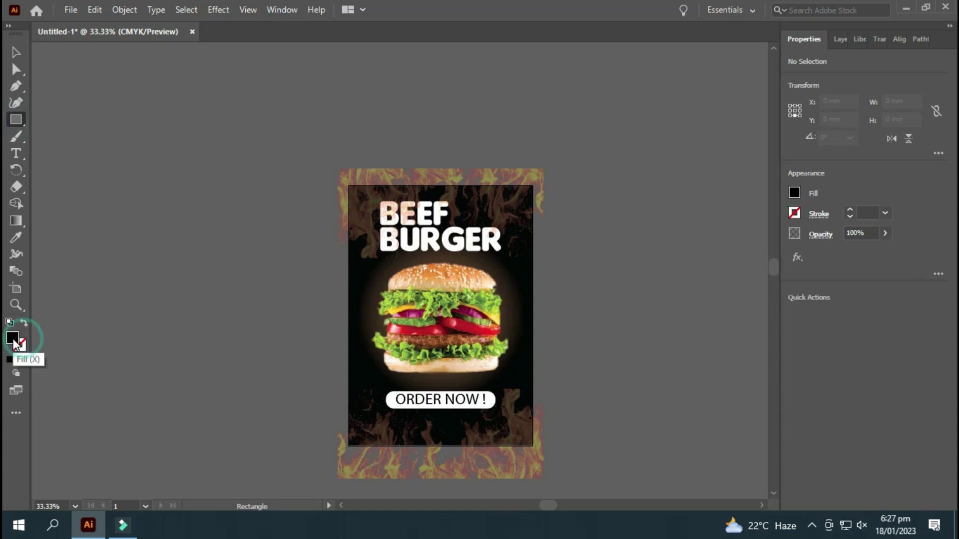
{"action": "double_click", "coordinate": [14, 340]}
{"action": "left_click_drag", "start_coordinate": [476, 208], "coordinate": [473, 182]}
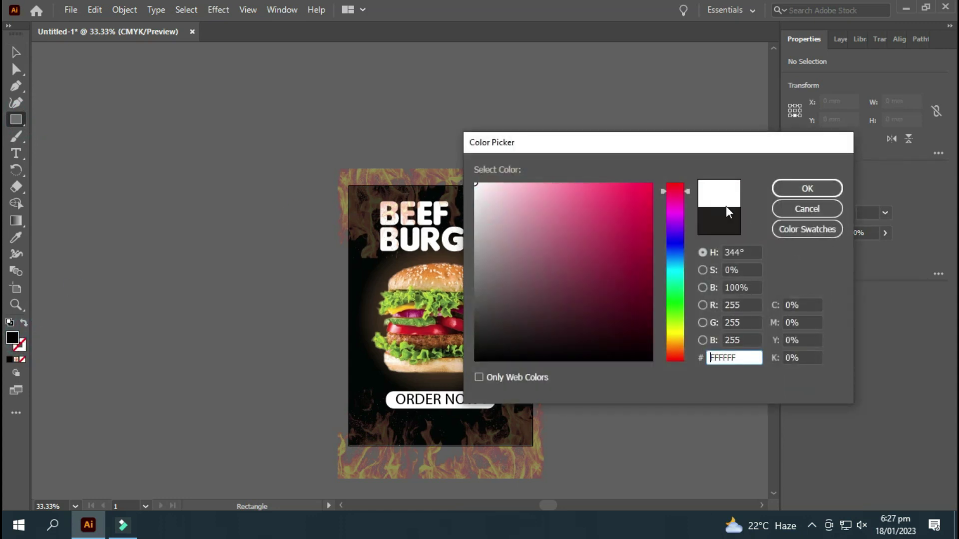
{"action": "left_click", "coordinate": [820, 189]}
{"action": "mouse_move", "coordinate": [349, 186]}
{"action": "left_mouse_down"}
{"action": "mouse_move", "coordinate": [460, 204]}
{"action": "mouse_move", "coordinate": [527, 381]}
{"action": "mouse_move", "coordinate": [536, 445]}
{"action": "left_mouse_up"}
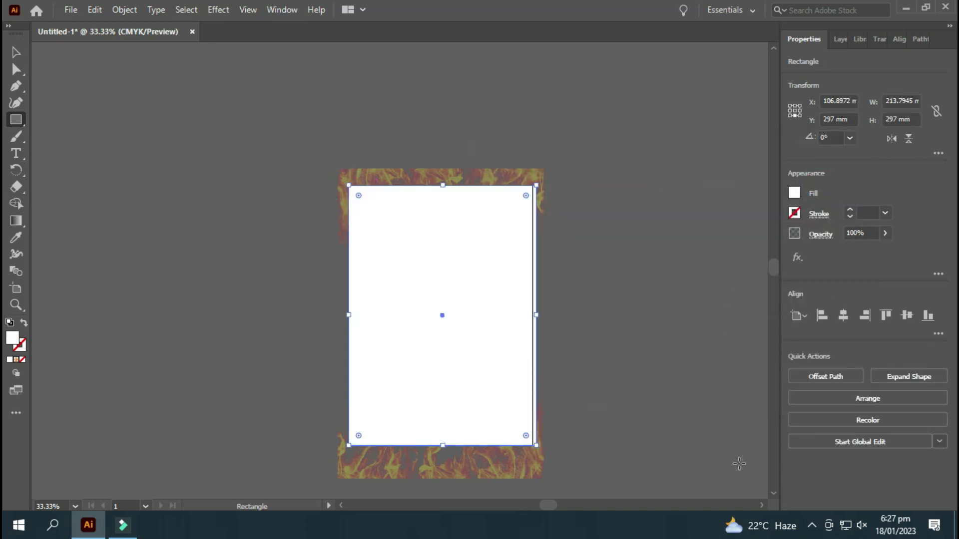
- Select all artwork and make a clipping mask with the white rectangle to trim the overhanging fire images
{"action": "key", "text": "ctrl+a"}
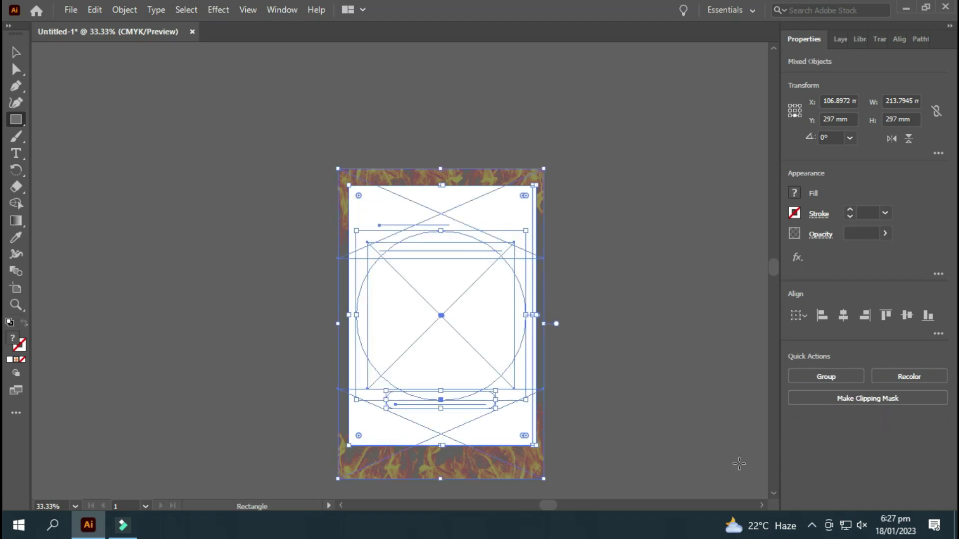
{"action": "right_click", "coordinate": [440, 257]}
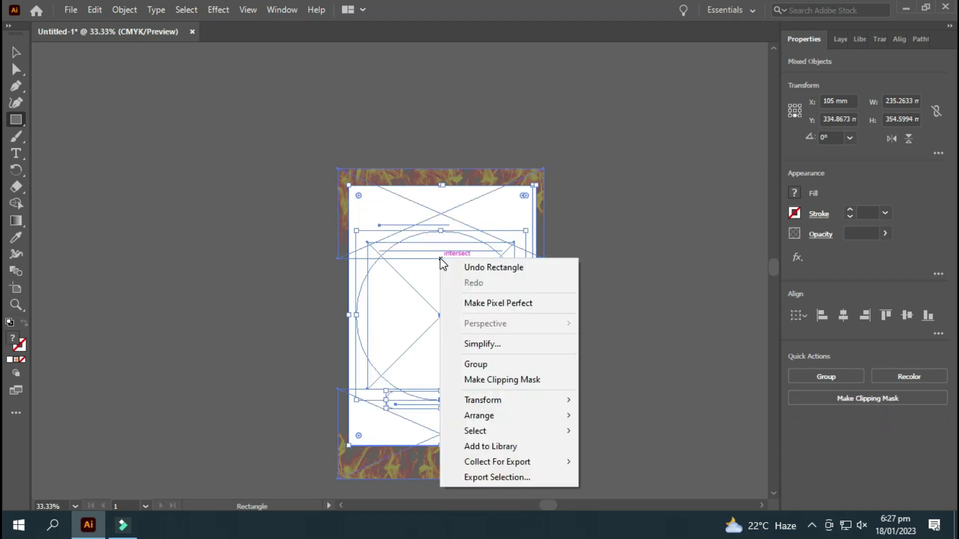
{"action": "left_click", "coordinate": [514, 386]}
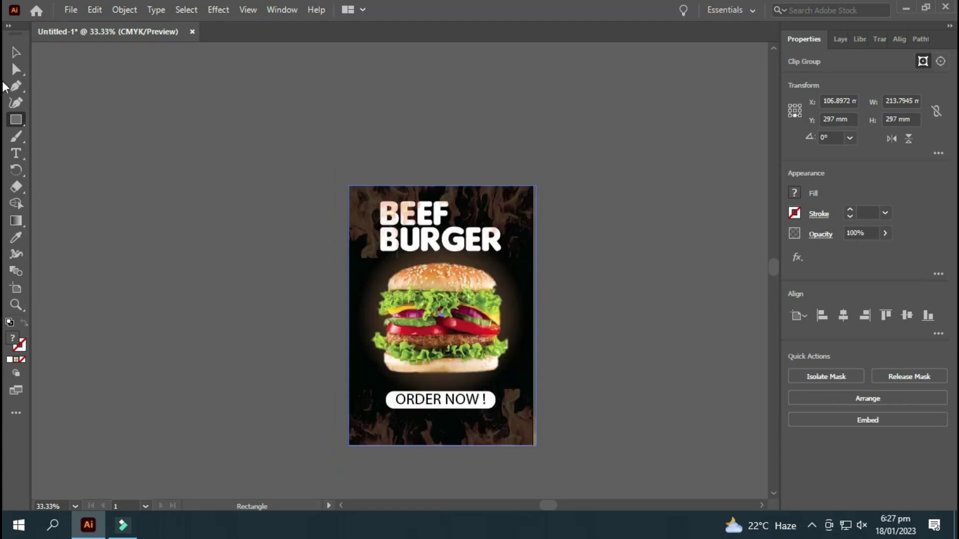
{"action": "left_click", "coordinate": [22, 56]}
{"action": "key", "text": "ctrl+0"}
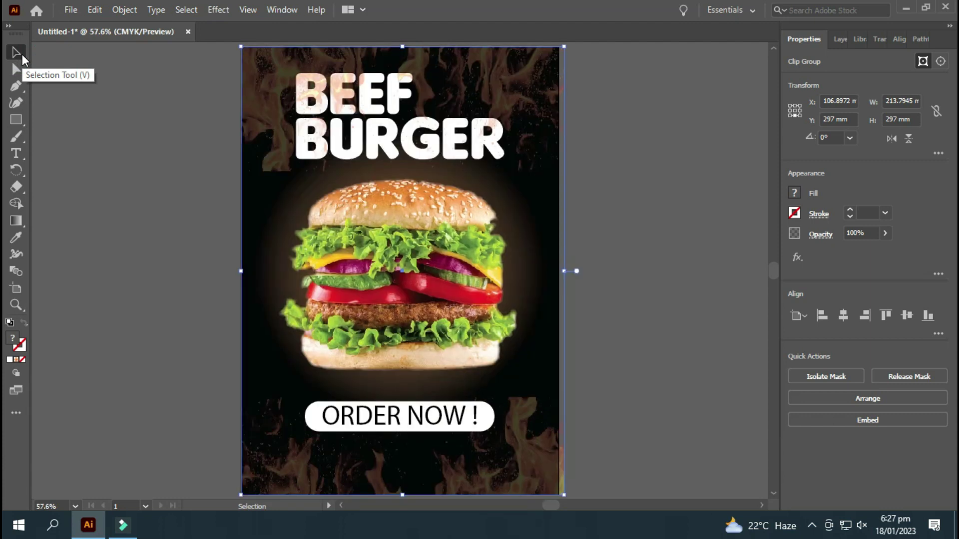